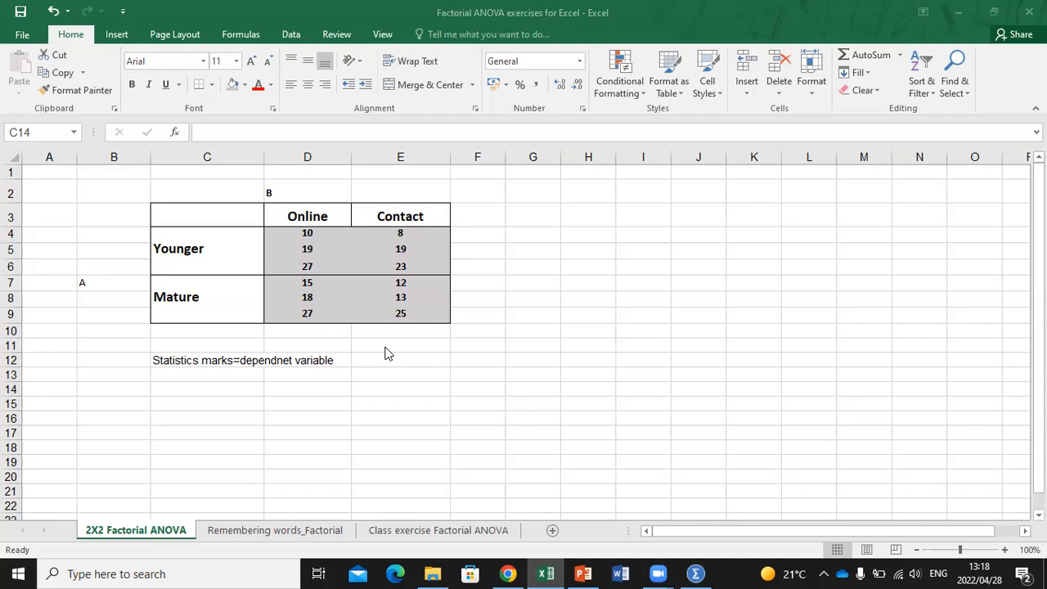
# Step: Start the Anova: Two-Factor With Replication tool from the data analysis tools
pyautogui.click(296, 38)
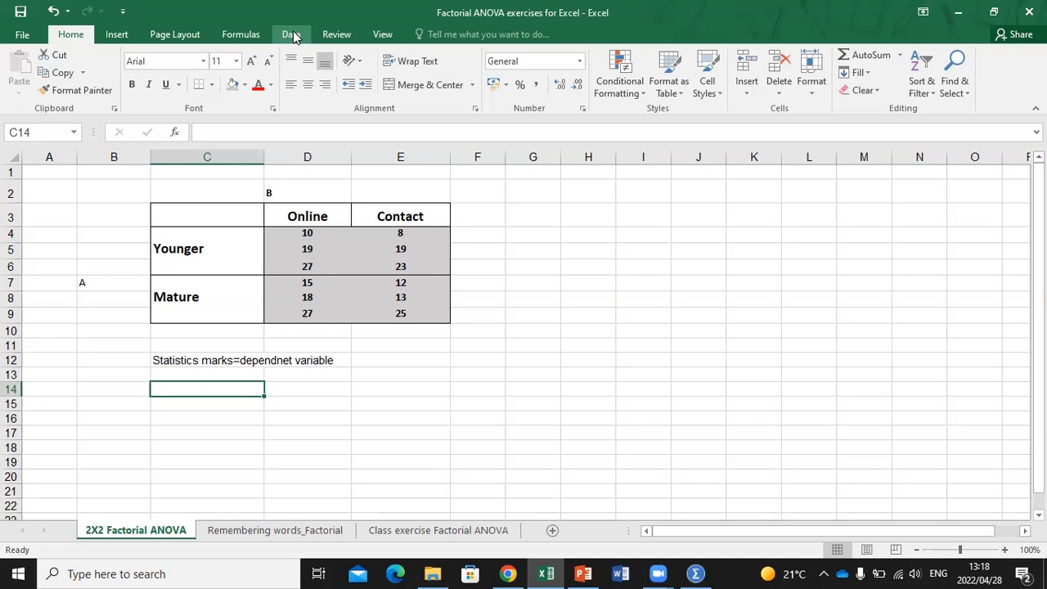
pyautogui.click(292, 34)
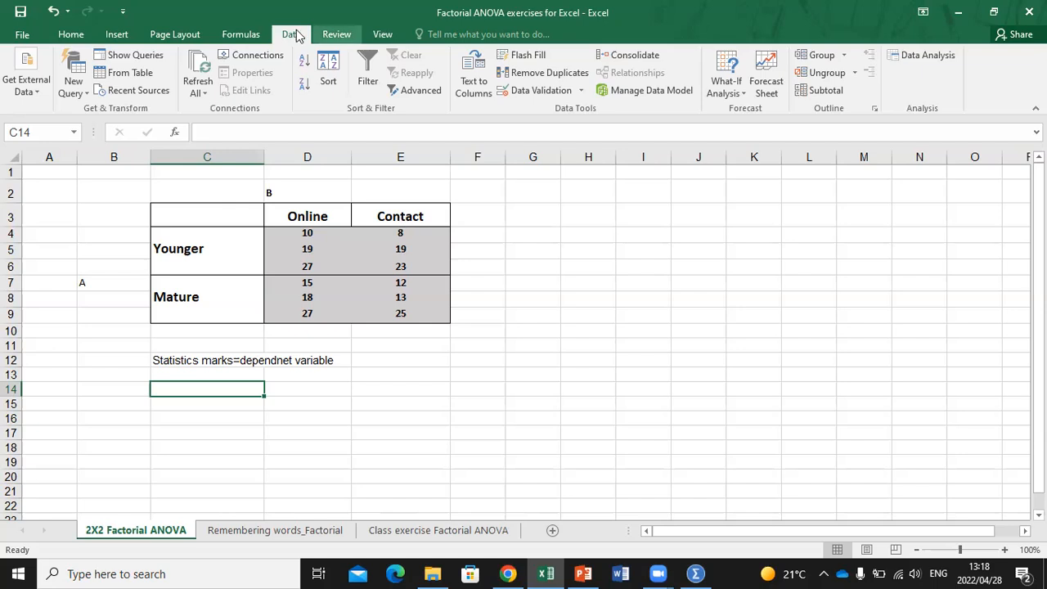
pyautogui.click(927, 54)
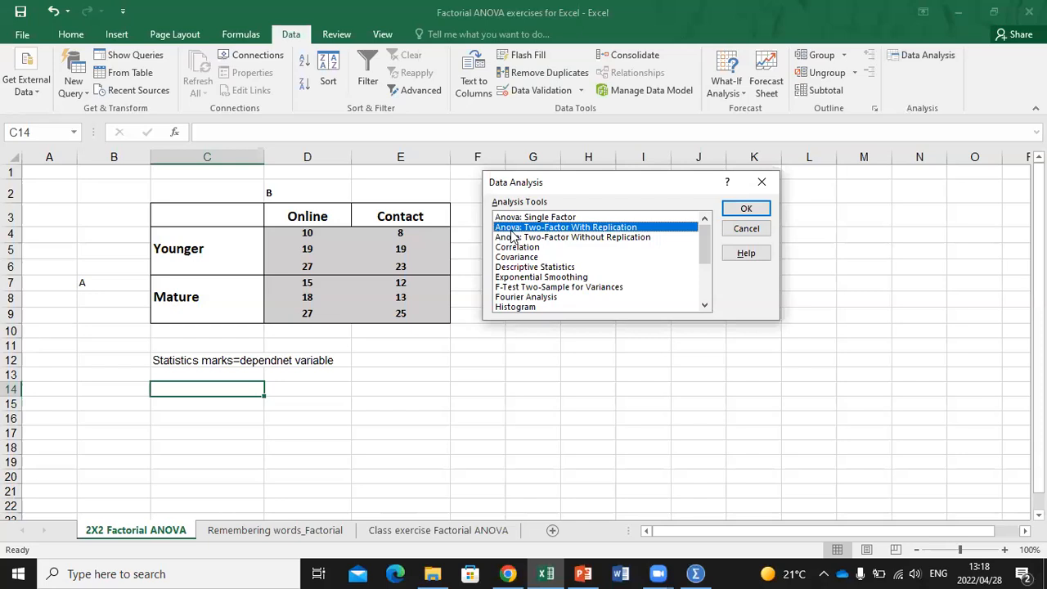
pyautogui.click(532, 218)
pyautogui.click(537, 226)
pyautogui.click(746, 211)
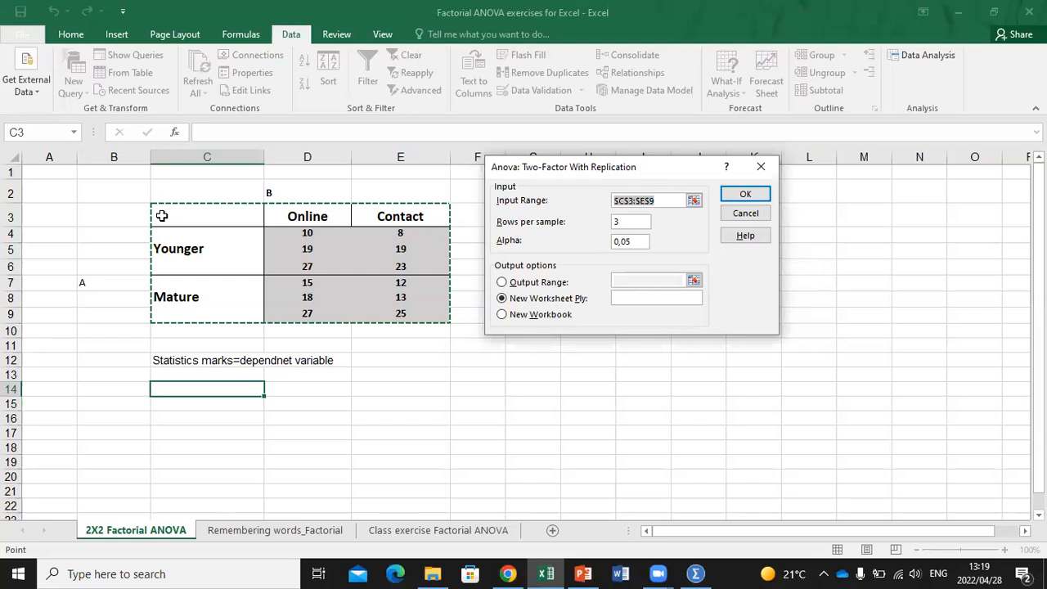
# Step: Run the two-factor ANOVA on input range C3:E9 with 3 rows per sample, output to a new worksheet
pyautogui.click(162, 215)
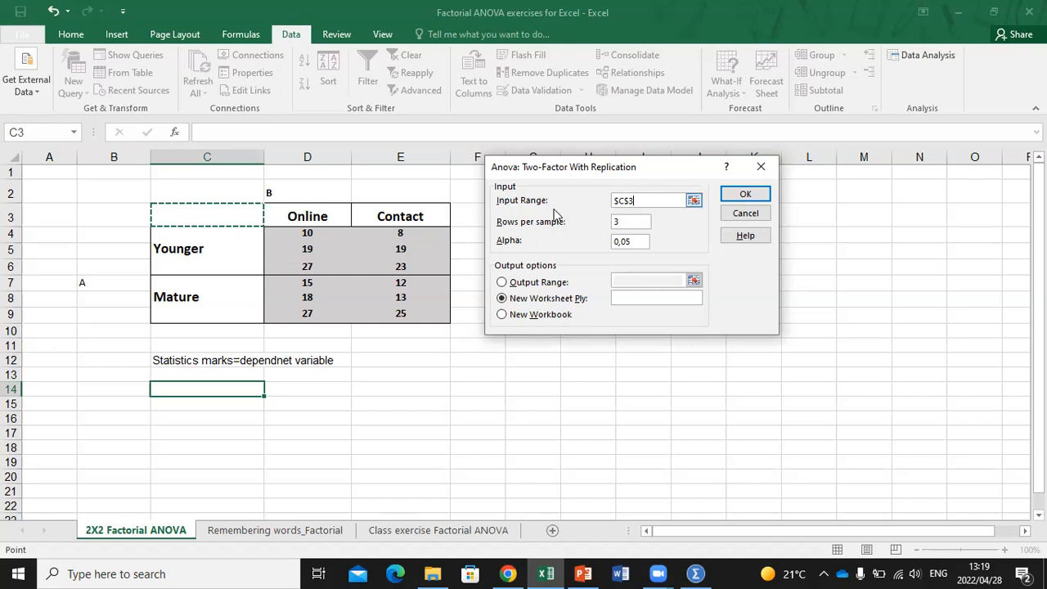
pyautogui.moveTo(178, 214); pyautogui.dragTo(441, 320)
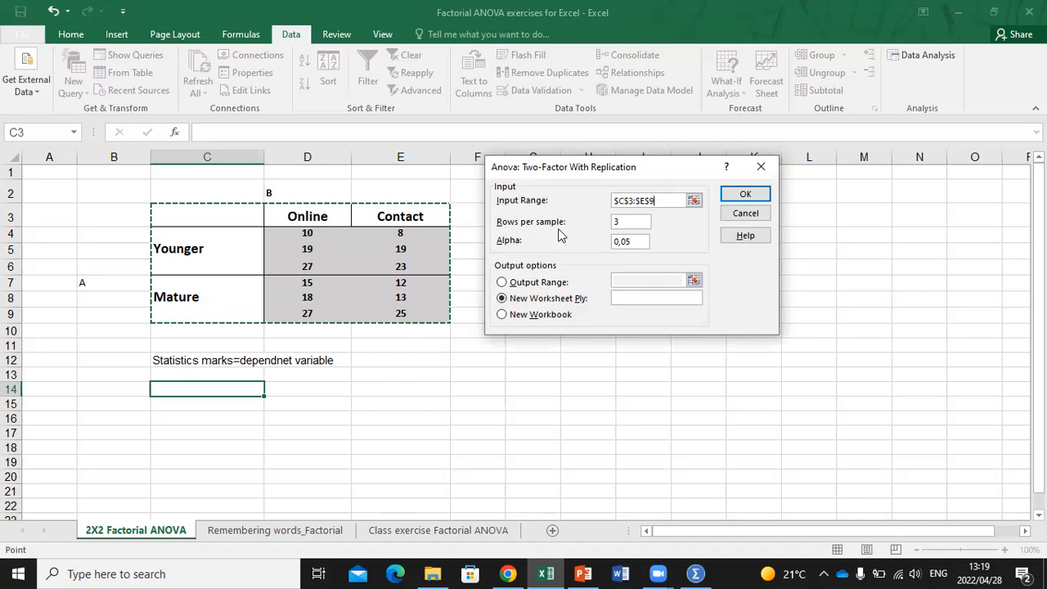
pyautogui.click(631, 223)
pyautogui.click(631, 223)
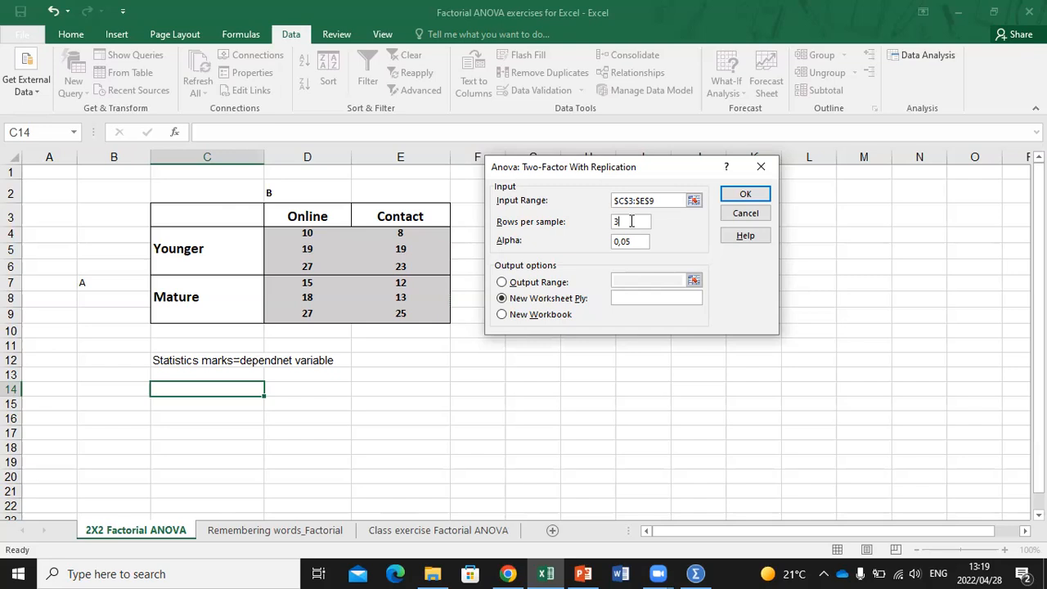
pyautogui.press('BackSpace')
pyautogui.write('3')
pyautogui.click(743, 194)
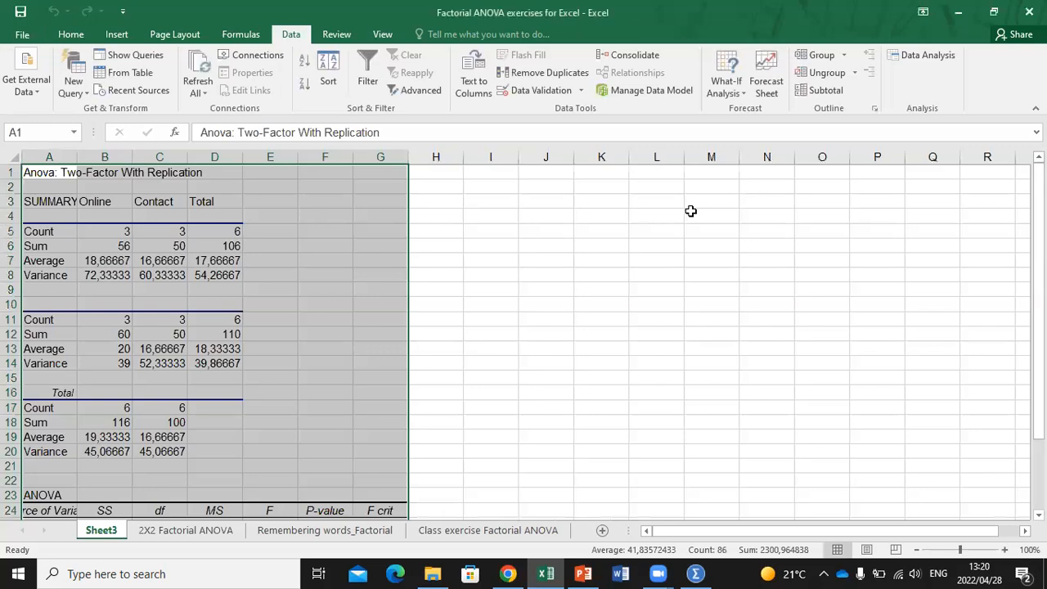
# Step: Widen column A to fit its labels and format the ANOVA output as Number with 2 decimal places
pyautogui.moveTo(78, 156); pyautogui.dragTo(128, 156)
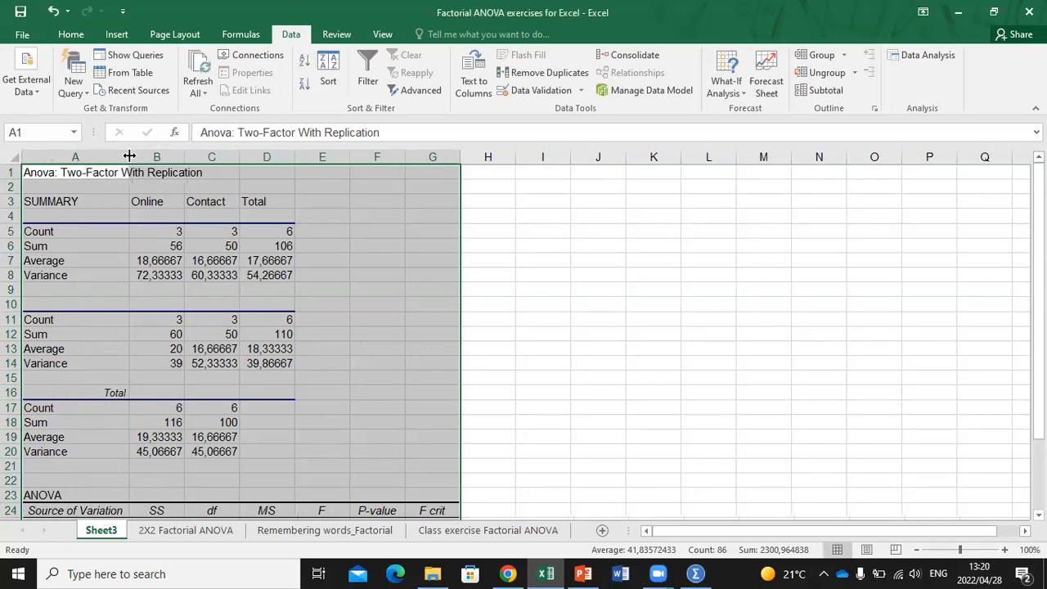
pyautogui.rightClick(378, 276)
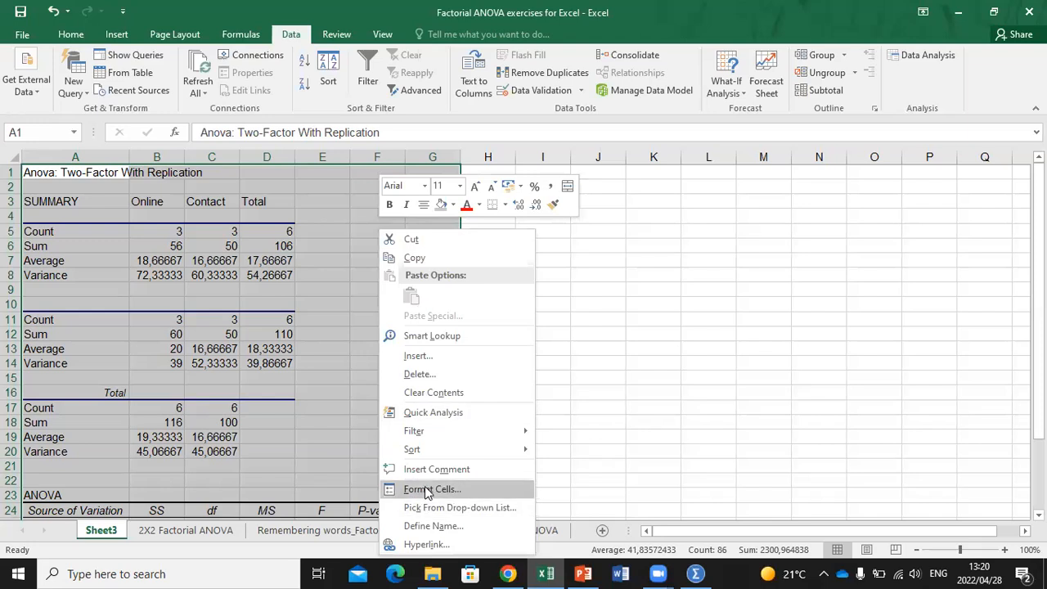
pyautogui.click(424, 491)
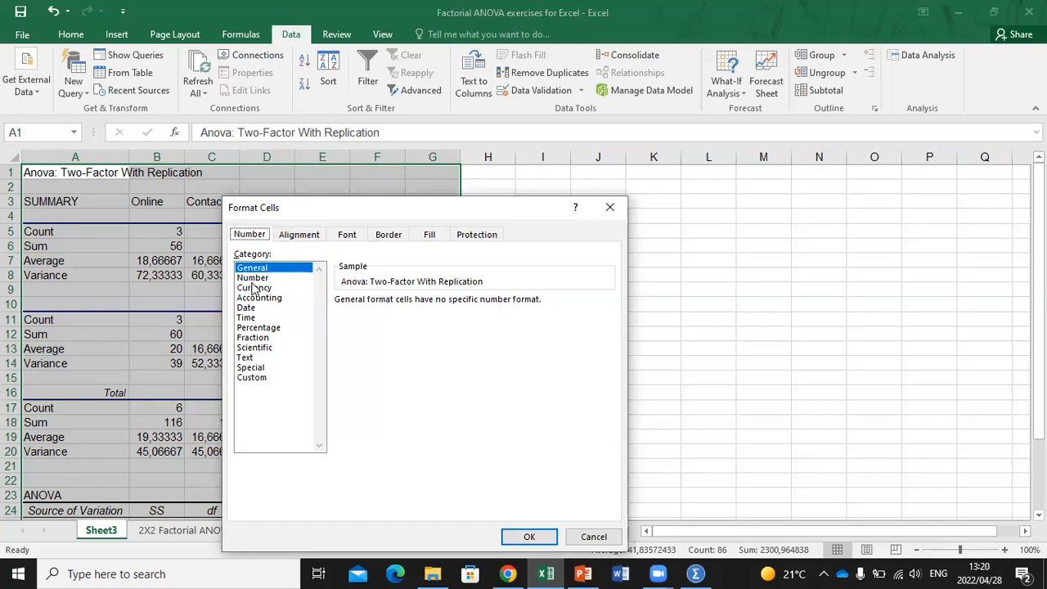
pyautogui.click(257, 278)
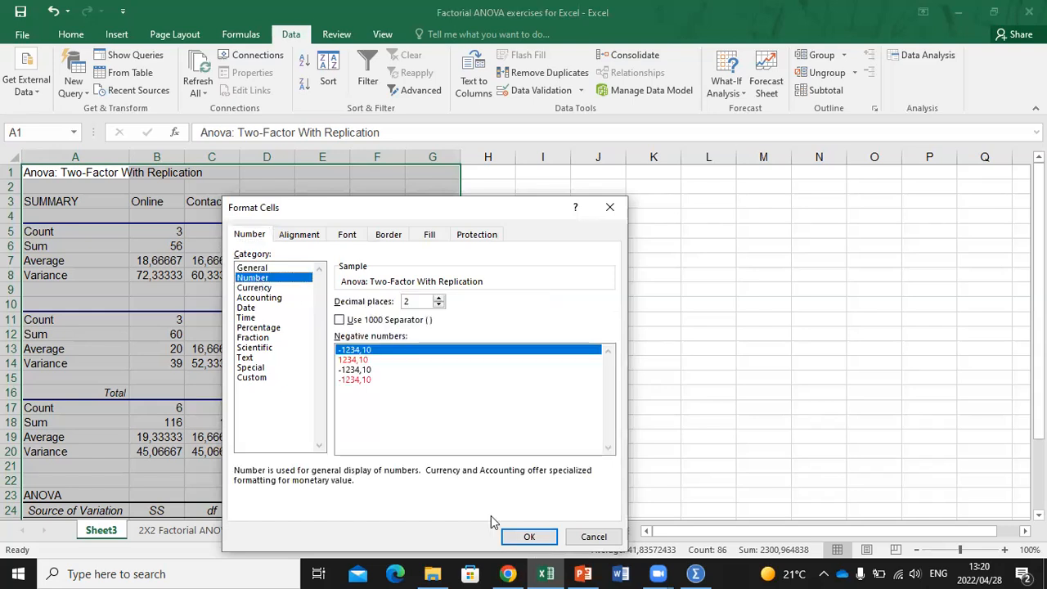
pyautogui.click(530, 537)
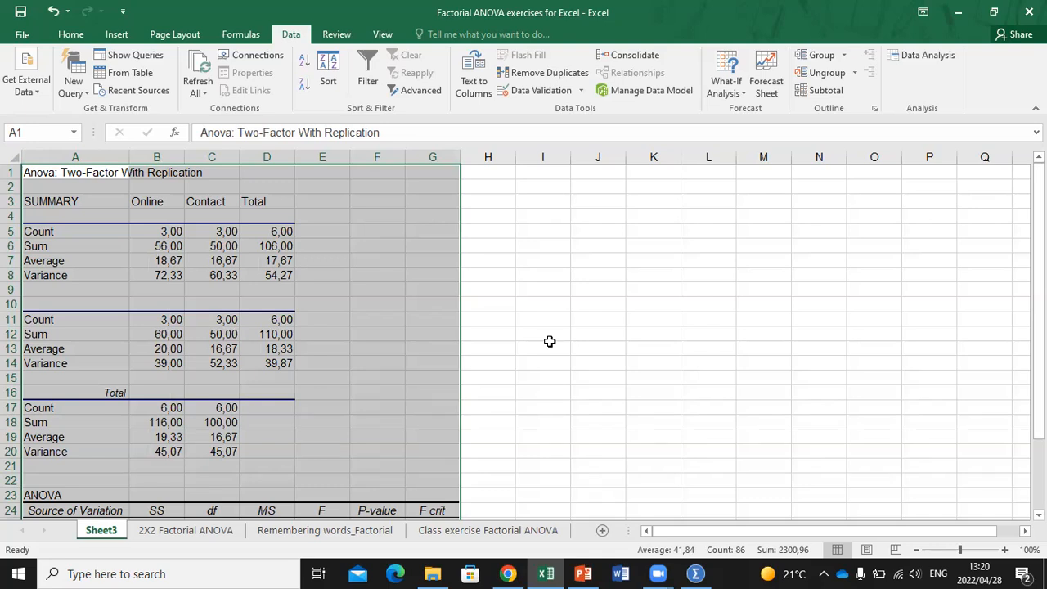
# Step: Delete the blank row 29 between Within and Total in the ANOVA table
pyautogui.scroll(-4, 552, 344)
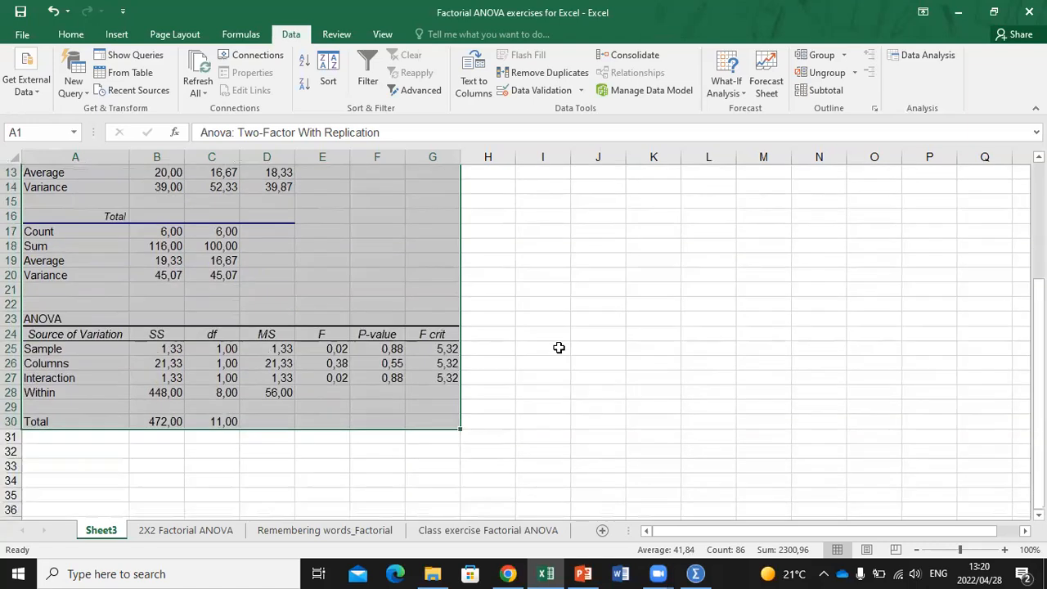
pyautogui.rightClick(10, 407)
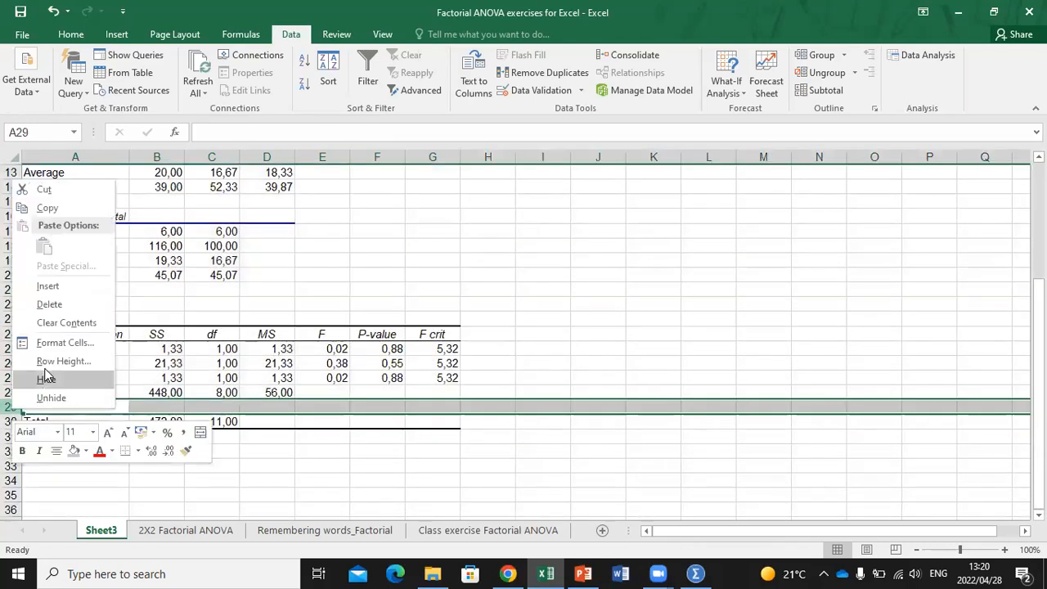
pyautogui.click(49, 306)
pyautogui.click(678, 393)
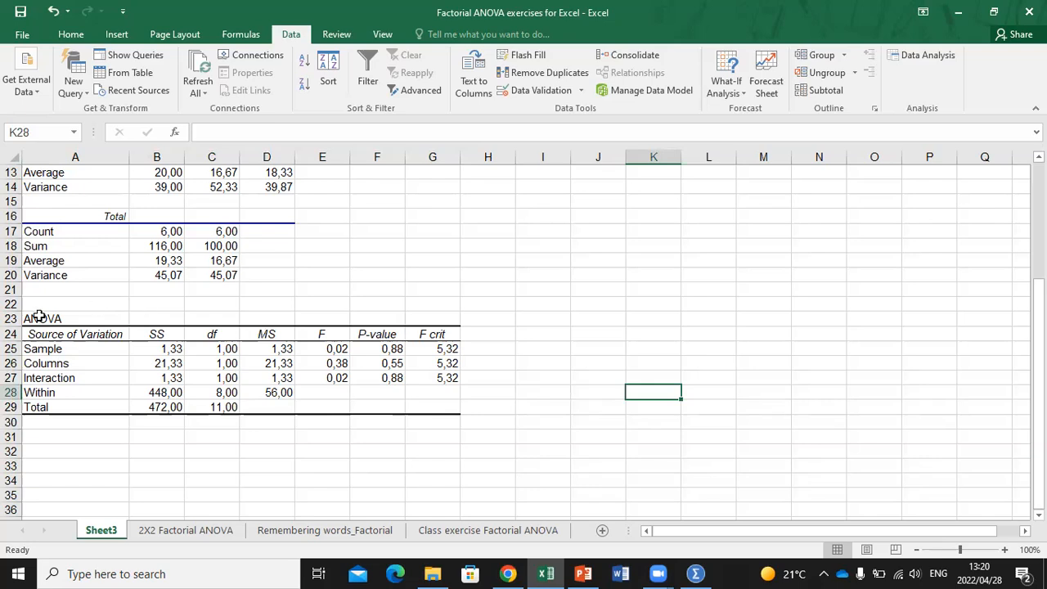
# Step: Examine the ANOVA table and its Sample, Columns and Interaction sources of variation
pyautogui.moveTo(39, 317); pyautogui.dragTo(437, 418)
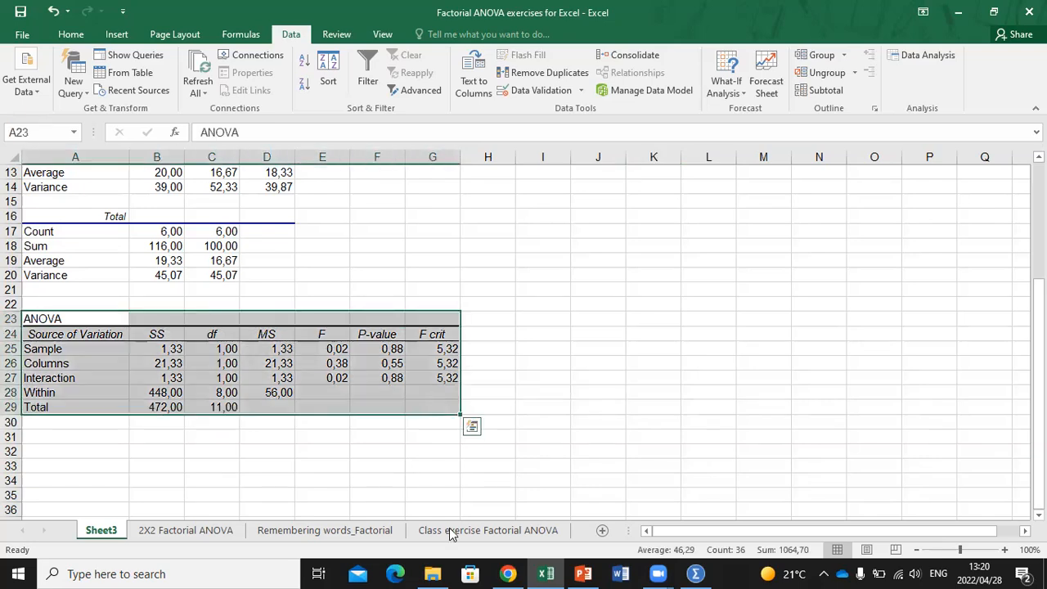
pyautogui.click(595, 365)
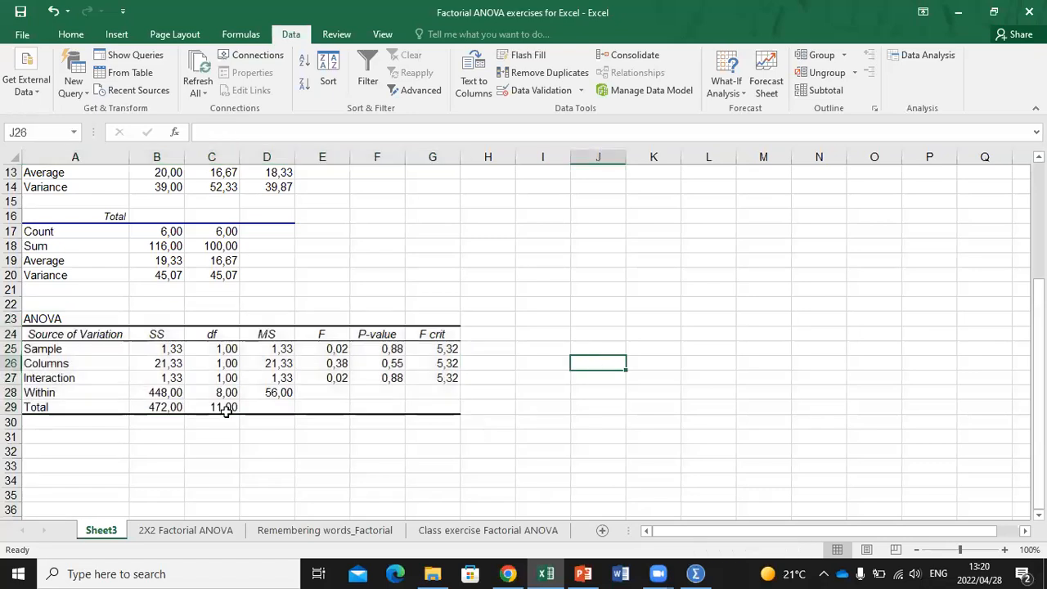
pyautogui.click(49, 350)
pyautogui.click(51, 365)
pyautogui.click(51, 350)
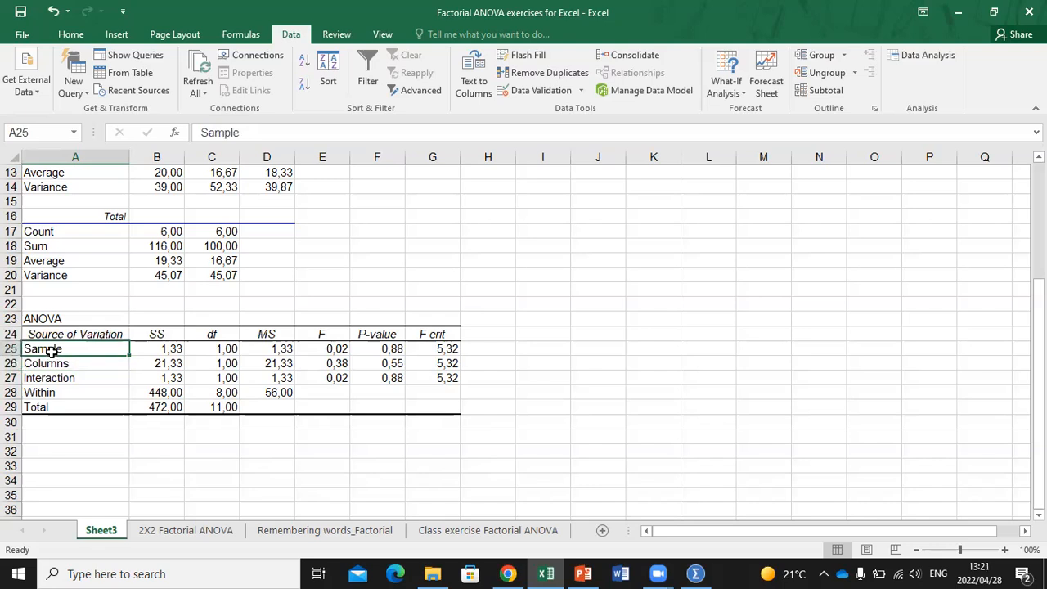
pyautogui.click(49, 365)
pyautogui.click(53, 380)
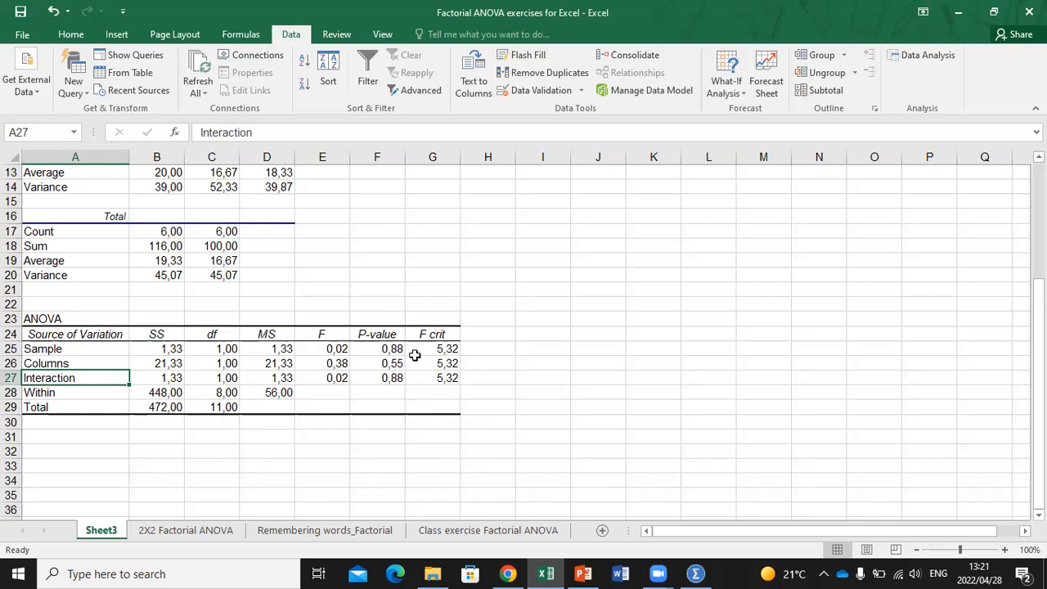
# Step: Check the P-values of the Sample, Columns and Interaction rows in the ANOVA table
pyautogui.click(387, 350)
pyautogui.click(390, 364)
pyautogui.click(396, 381)
pyautogui.click(386, 350)
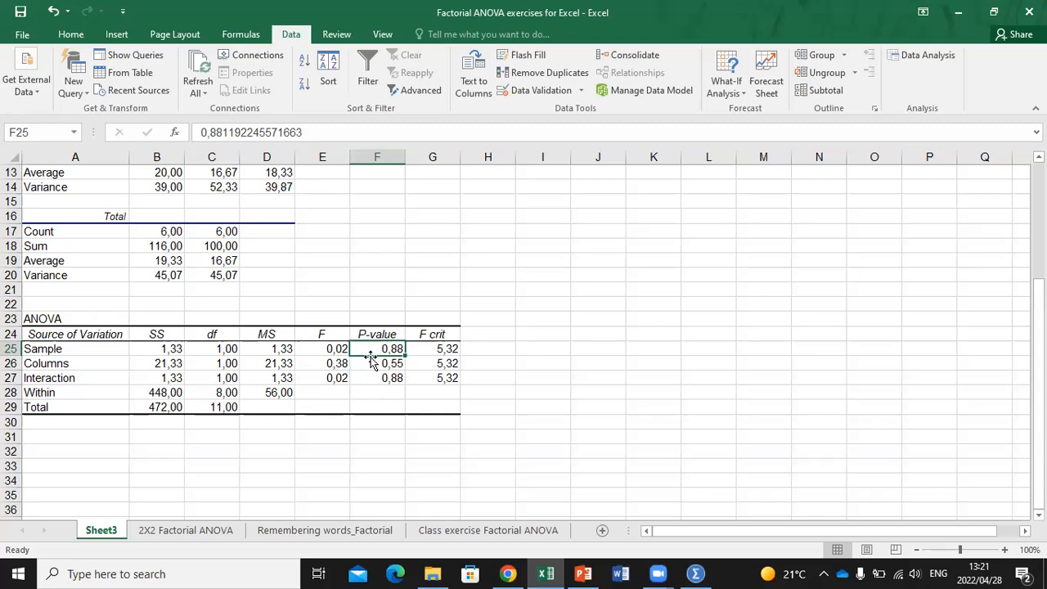
pyautogui.click(65, 349)
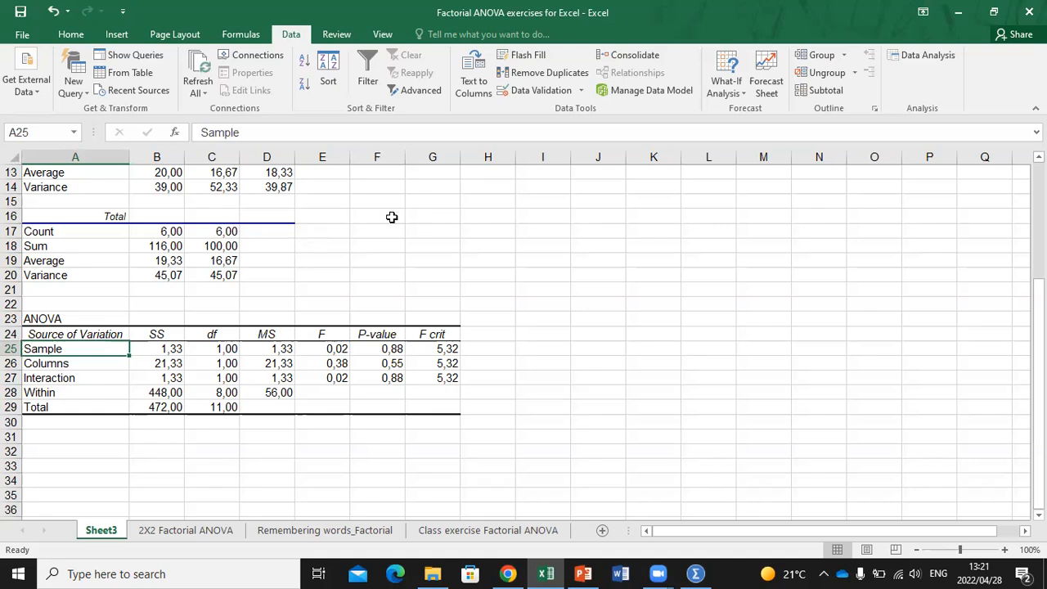
pyautogui.click(62, 367)
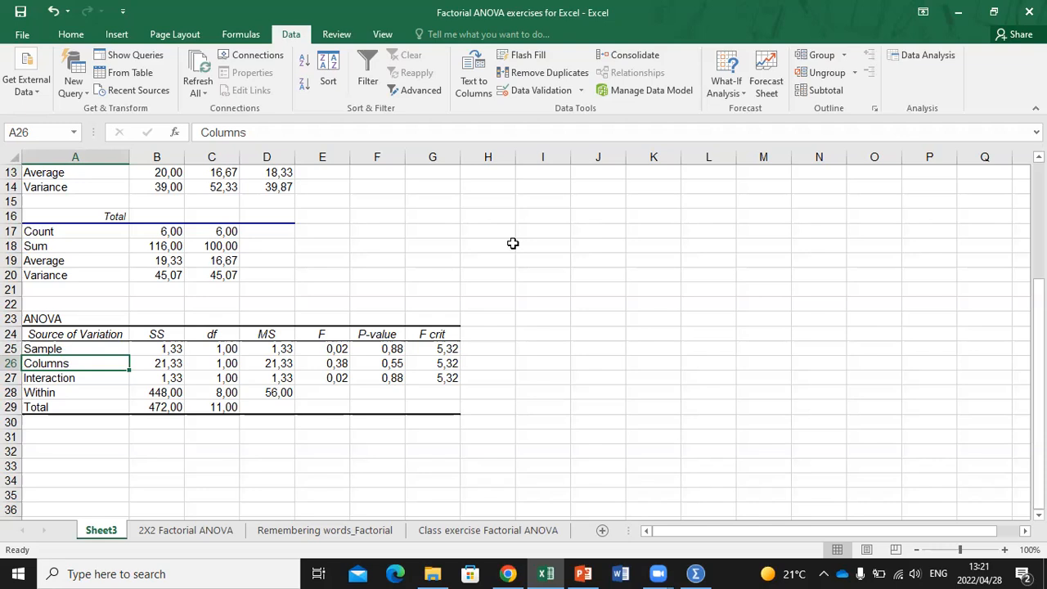
pyautogui.click(385, 363)
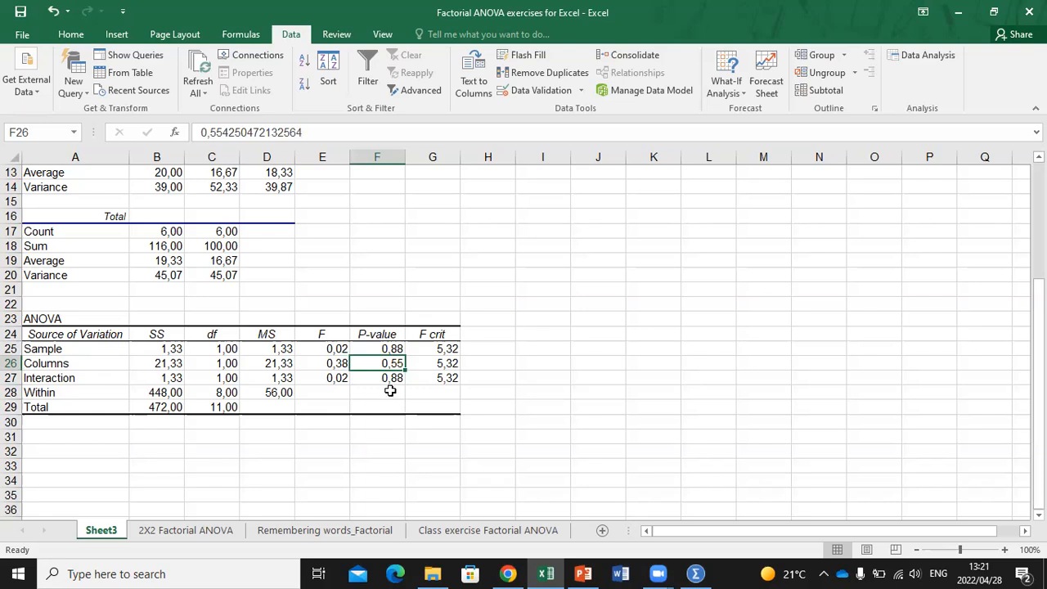
pyautogui.click(388, 385)
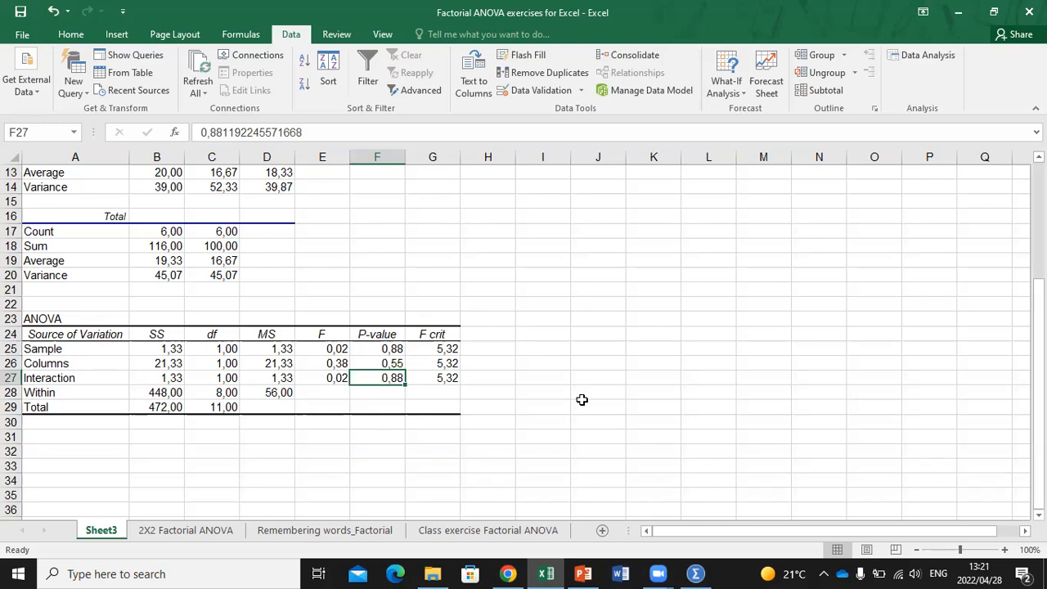
# Step: Copy the first group's Online and Contact averages from B7:C7 into the empty cells starting at I6
pyautogui.scroll(1, 581, 400)
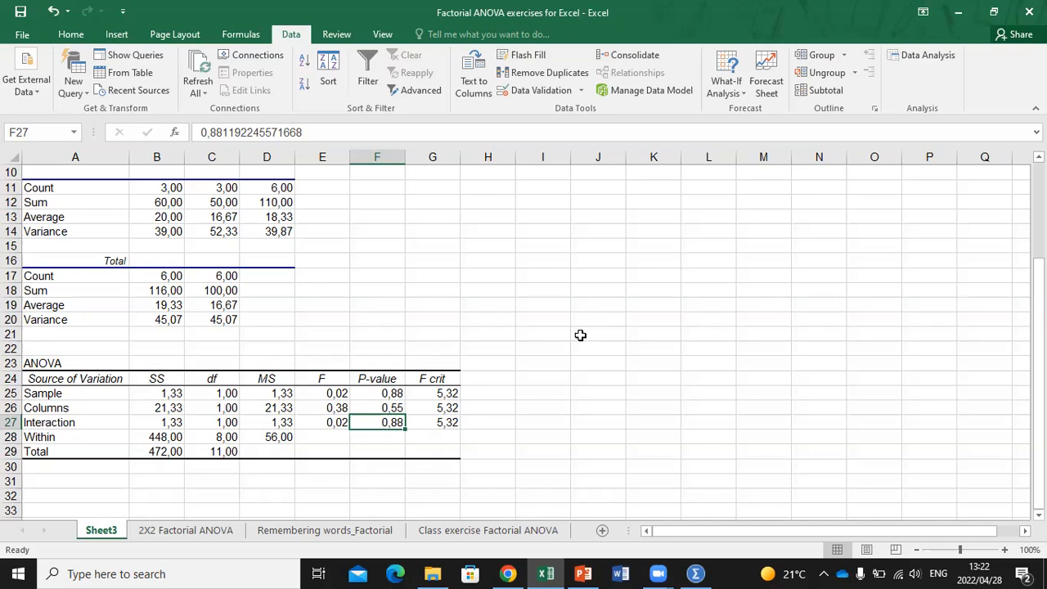
pyautogui.scroll(3, 579, 337)
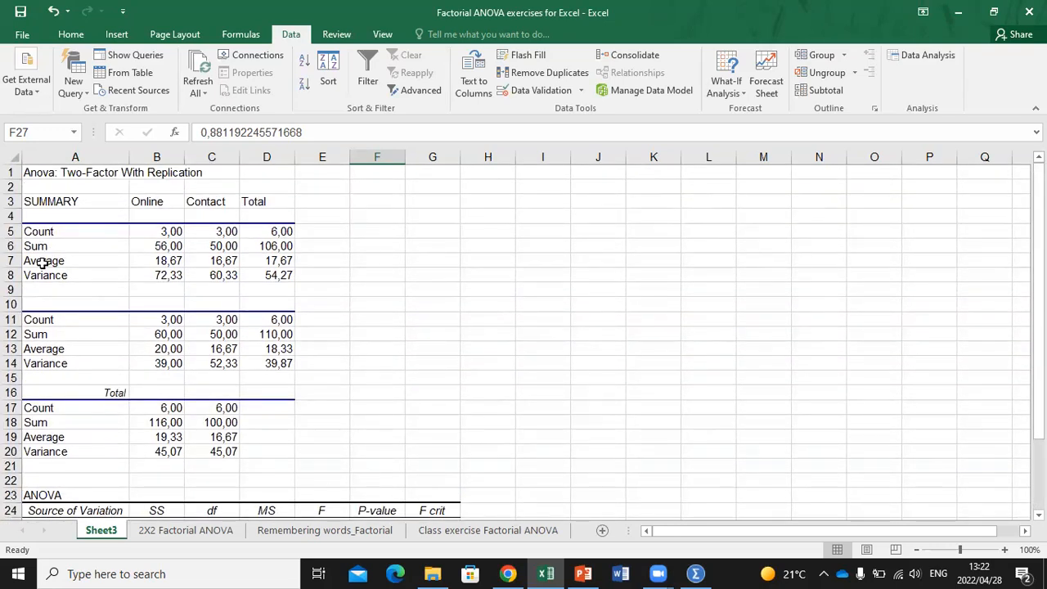
pyautogui.moveTo(162, 260); pyautogui.dragTo(233, 260)
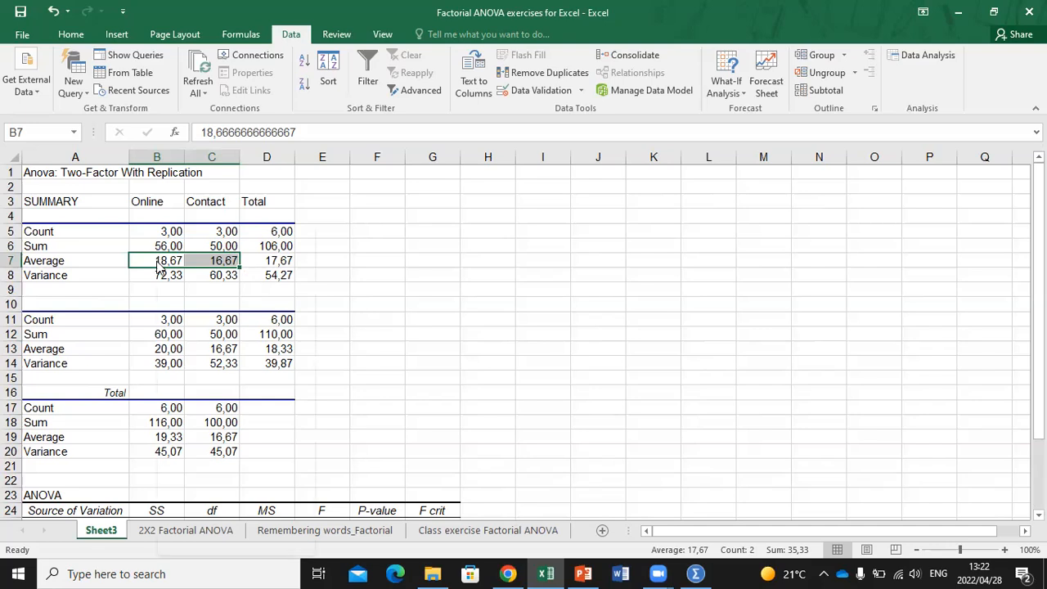
pyautogui.rightClick(158, 260)
pyautogui.click(194, 258)
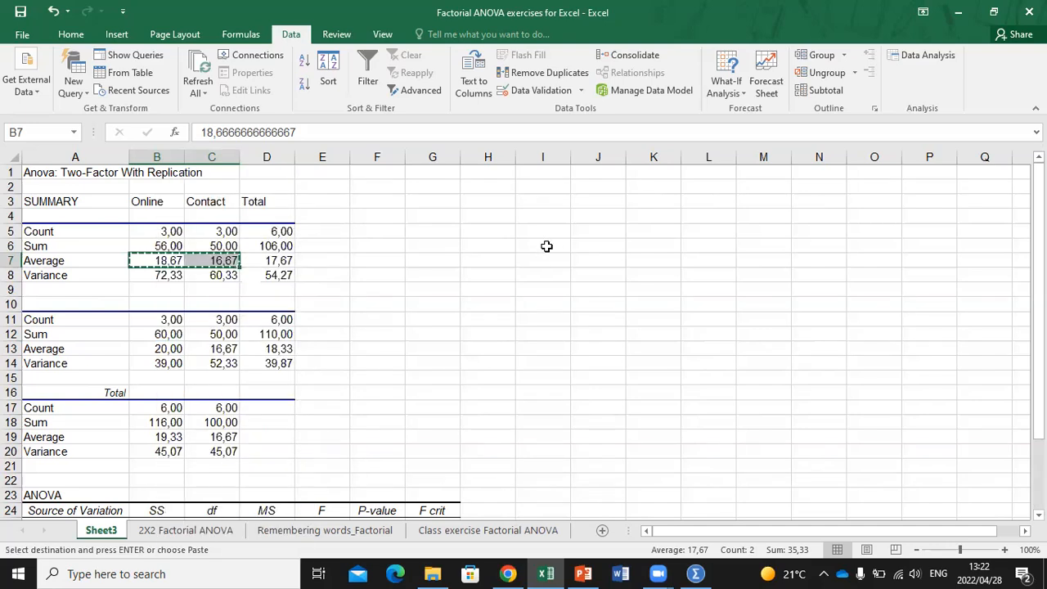
pyautogui.rightClick(547, 246)
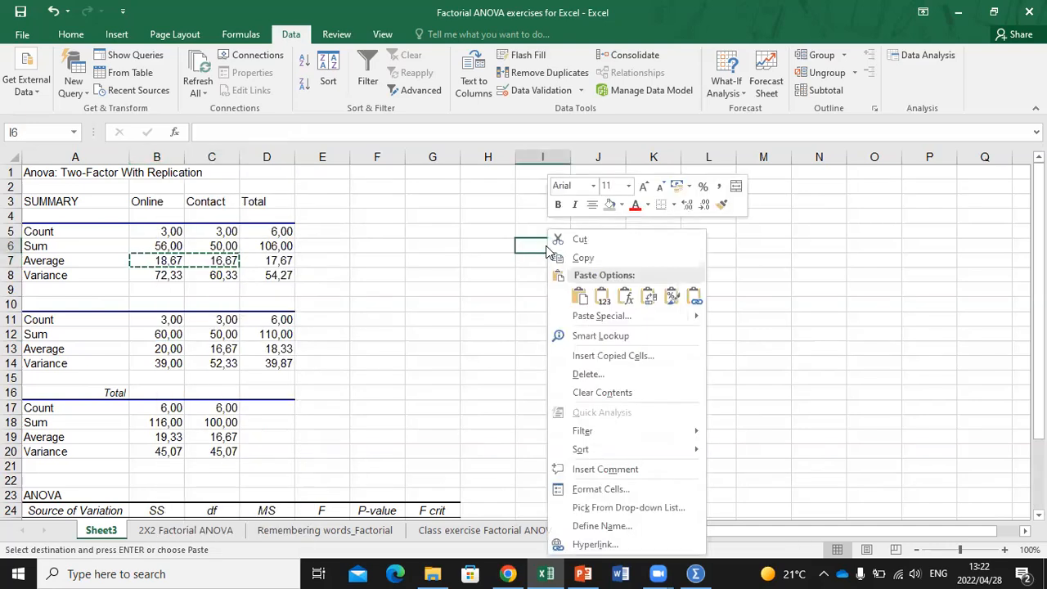
pyautogui.click(579, 296)
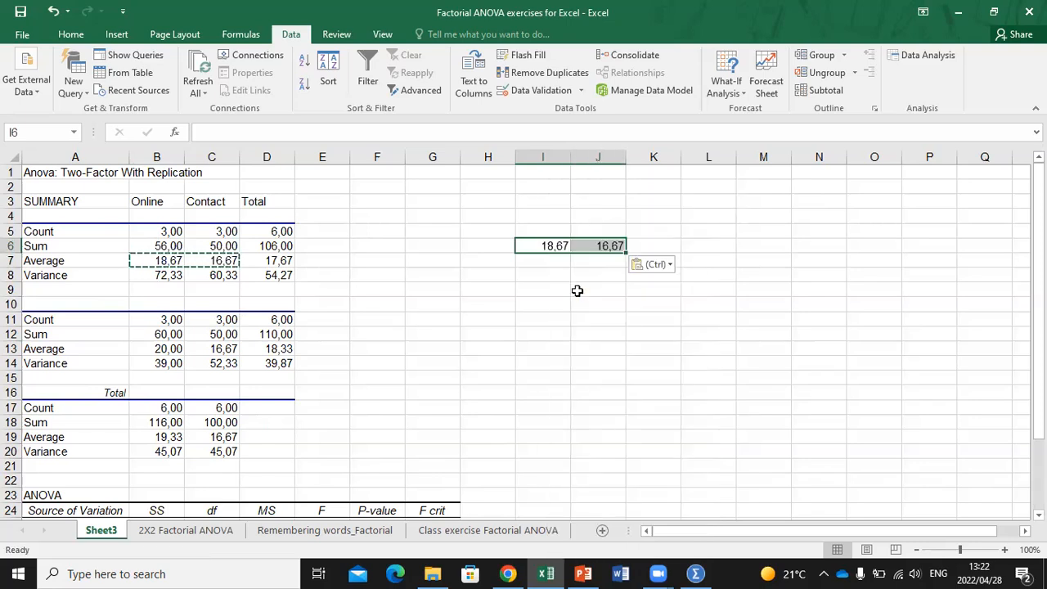
# Step: Copy the second group's Online and Contact averages from B13:C13 into the cells starting at I7
pyautogui.moveTo(161, 349)
pyautogui.mouseDown()
pyautogui.moveTo(215, 349)
pyautogui.moveTo(158, 349)
pyautogui.mouseUp()
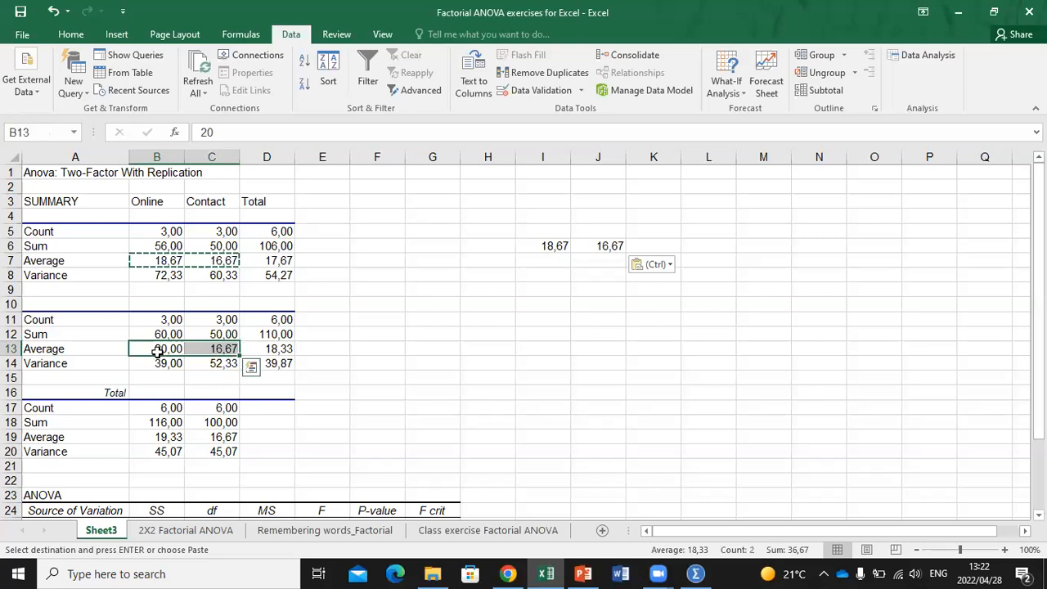
pyautogui.rightClick(159, 349)
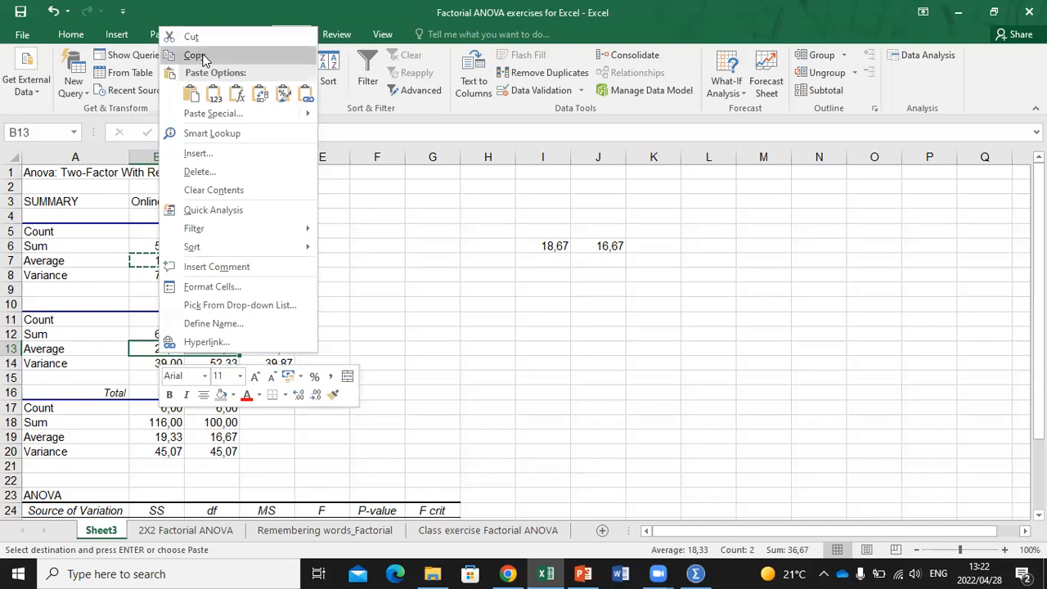
pyautogui.click(202, 57)
pyautogui.rightClick(553, 261)
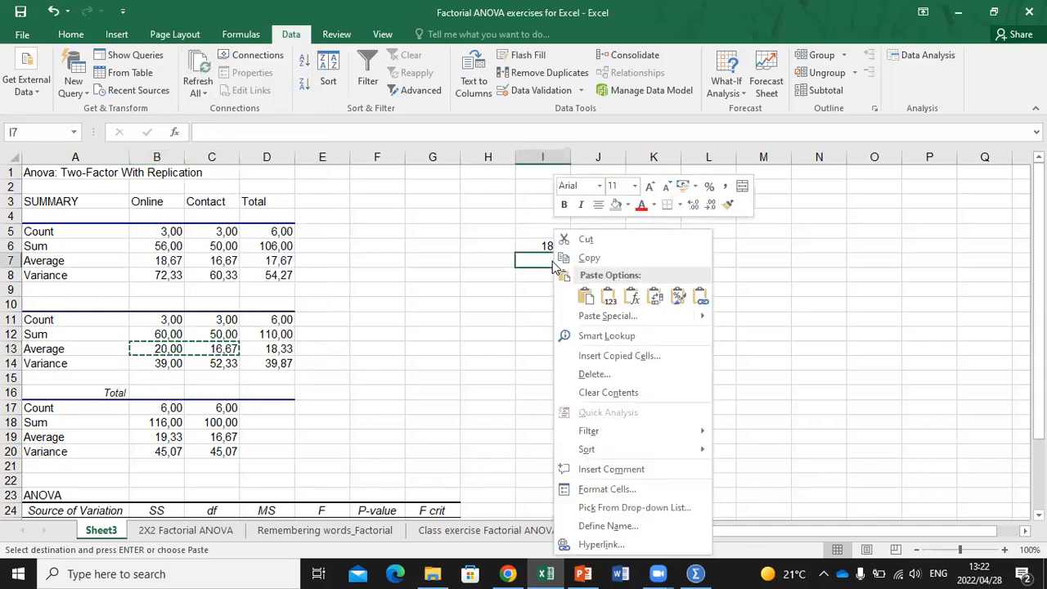
pyautogui.click(586, 298)
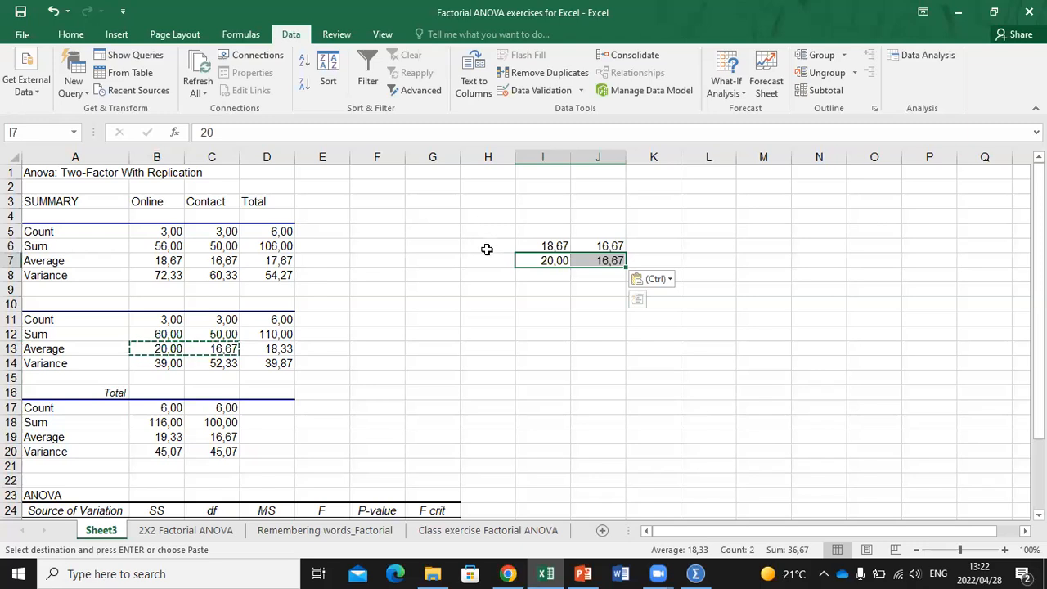
# Step: Label the two rows of copied averages Younger in H6 and Mature in H7
pyautogui.click(487, 250)
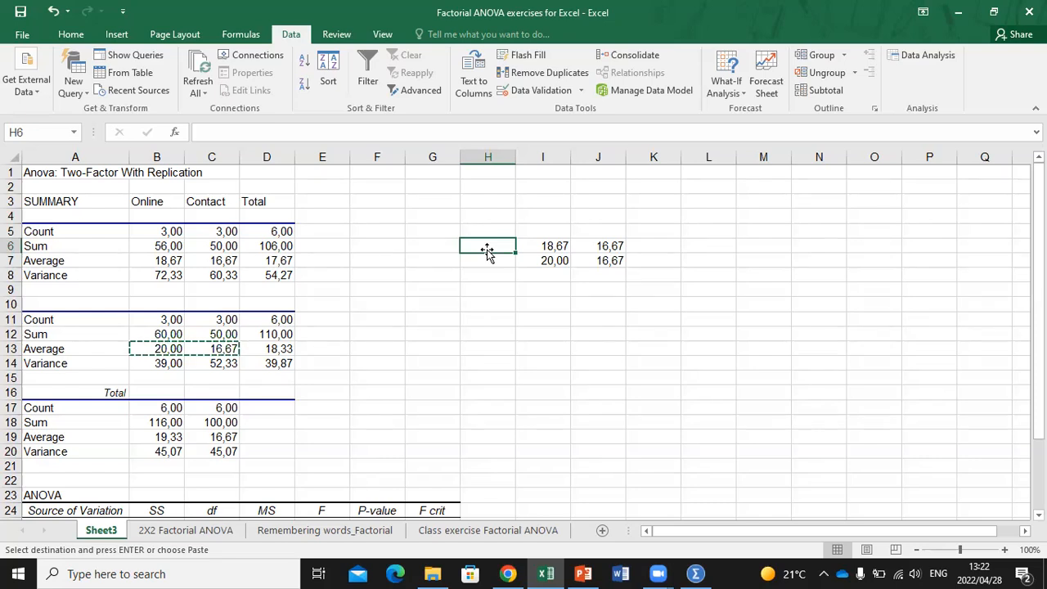
pyautogui.write('Younger')
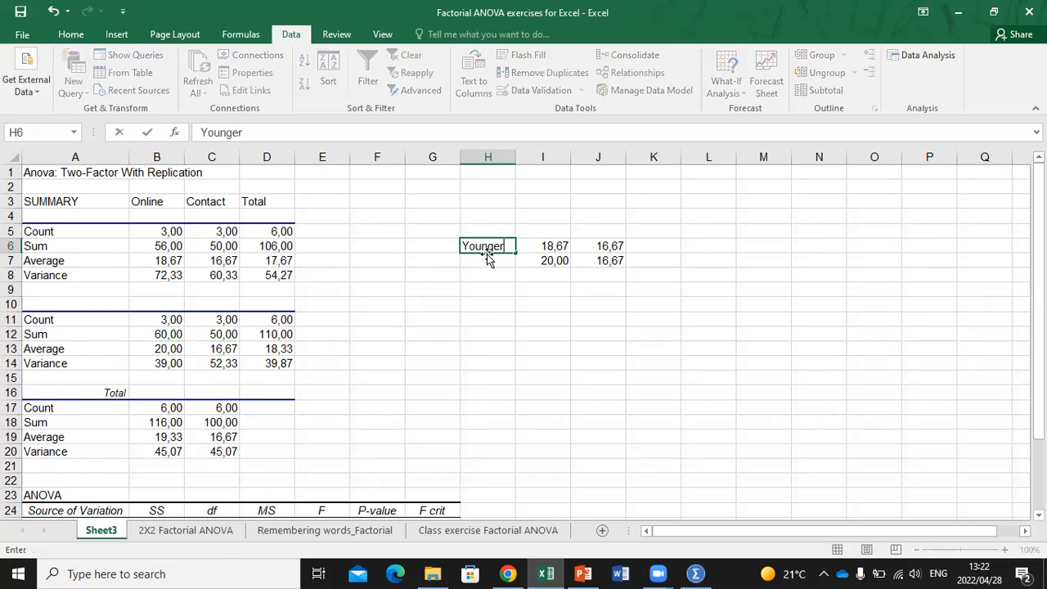
pyautogui.click(494, 263)
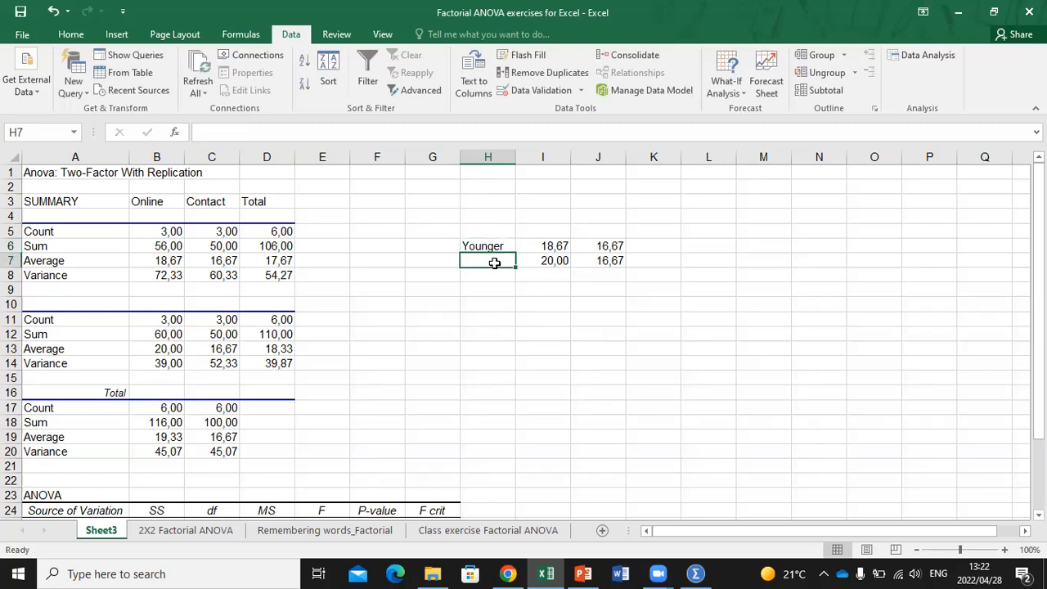
pyautogui.write('Mature')
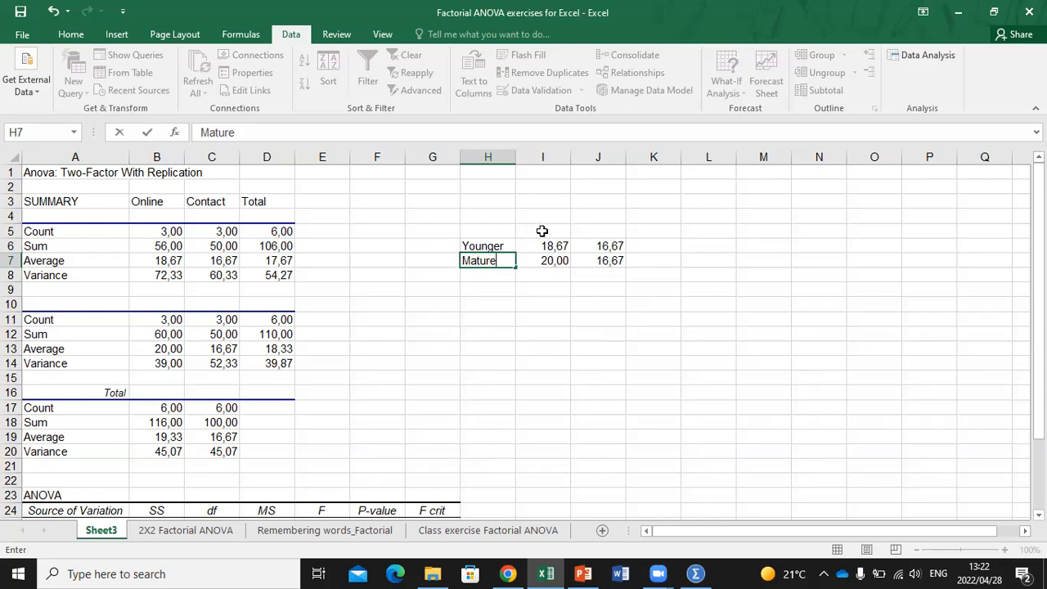
# Step: Head the two columns of copied averages with O in I5 and C in J5
pyautogui.click(543, 232)
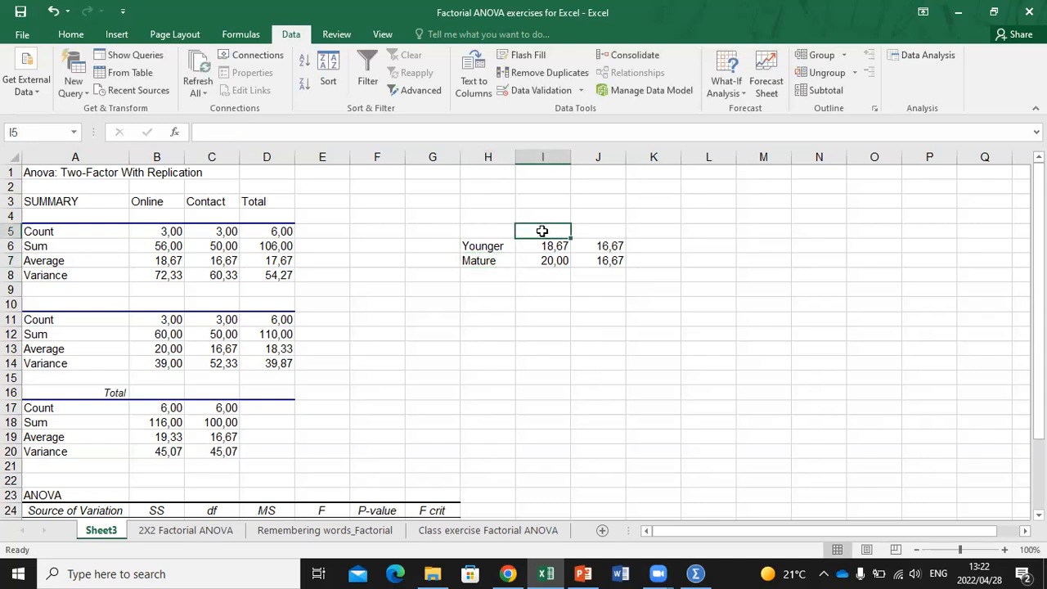
pyautogui.write('O')
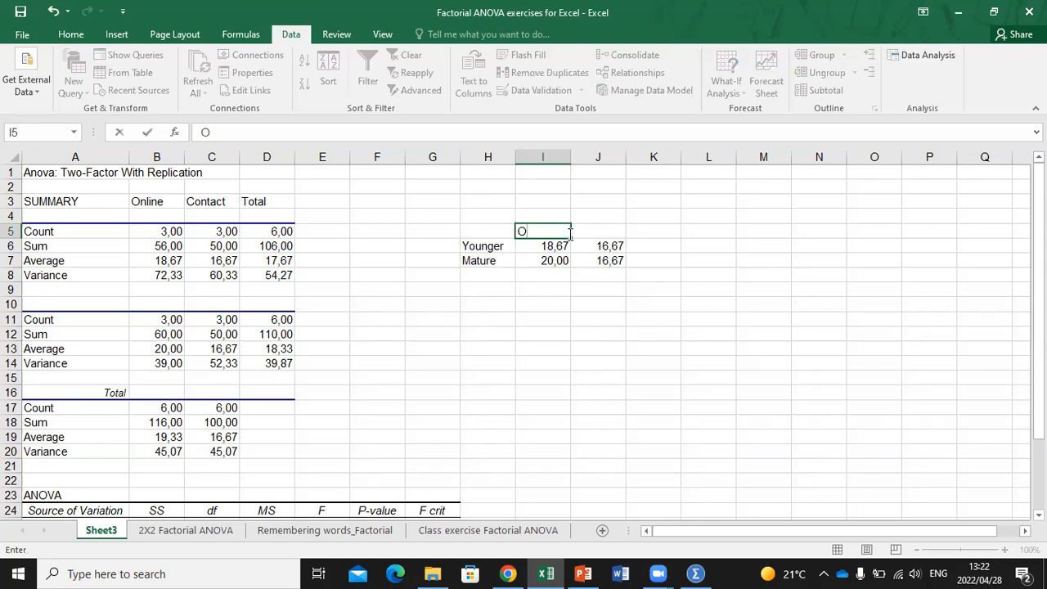
pyautogui.click(585, 230)
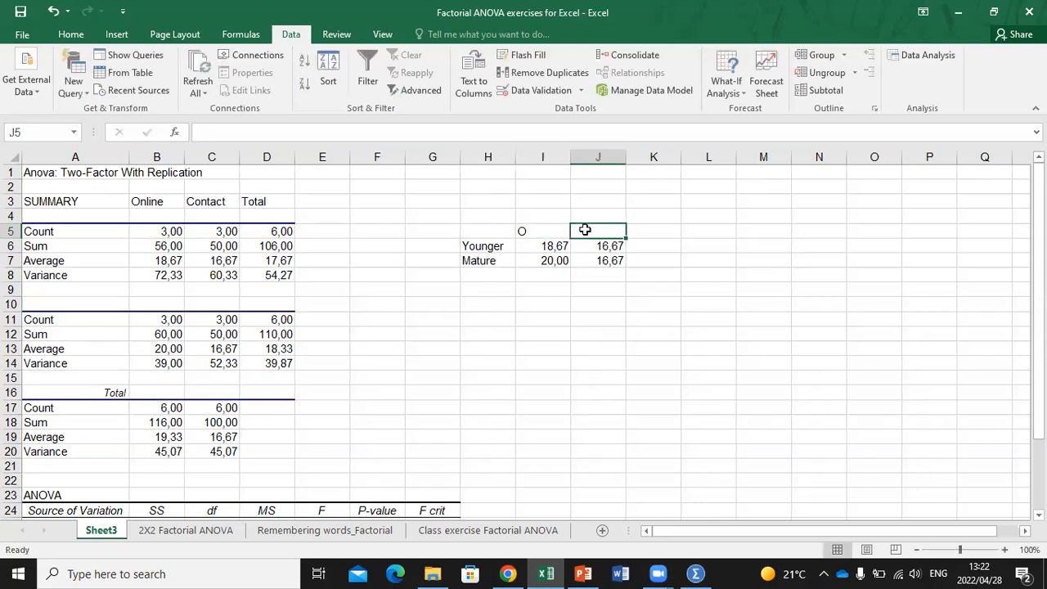
pyautogui.write('C')
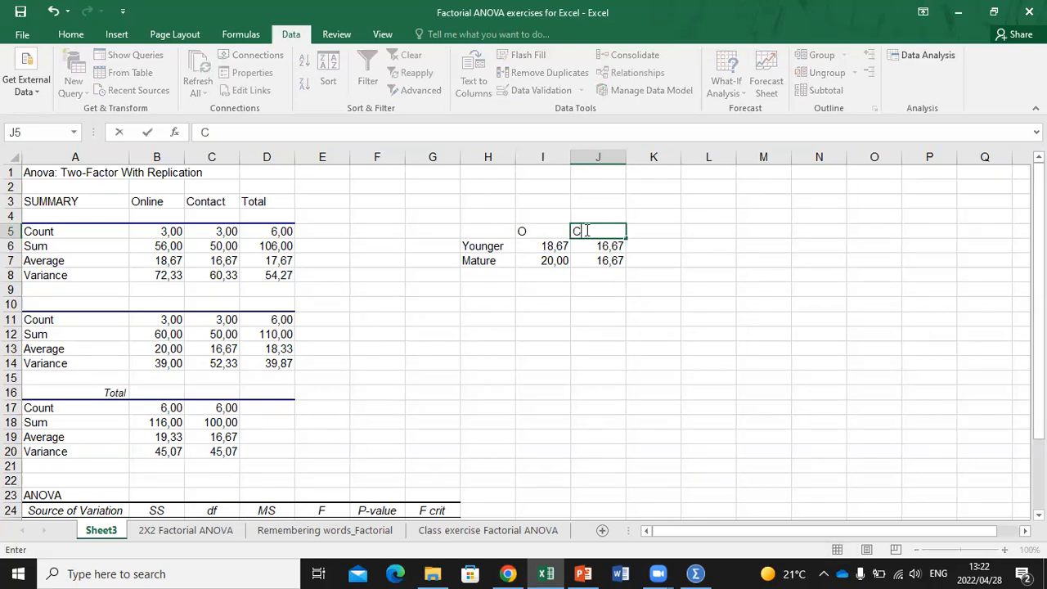
pyautogui.click(545, 314)
# Step: Insert a basic 2-D line chart from the averages table H5:J7 and apply the dark-background chart style
pyautogui.moveTo(481, 232); pyautogui.dragTo(587, 256)
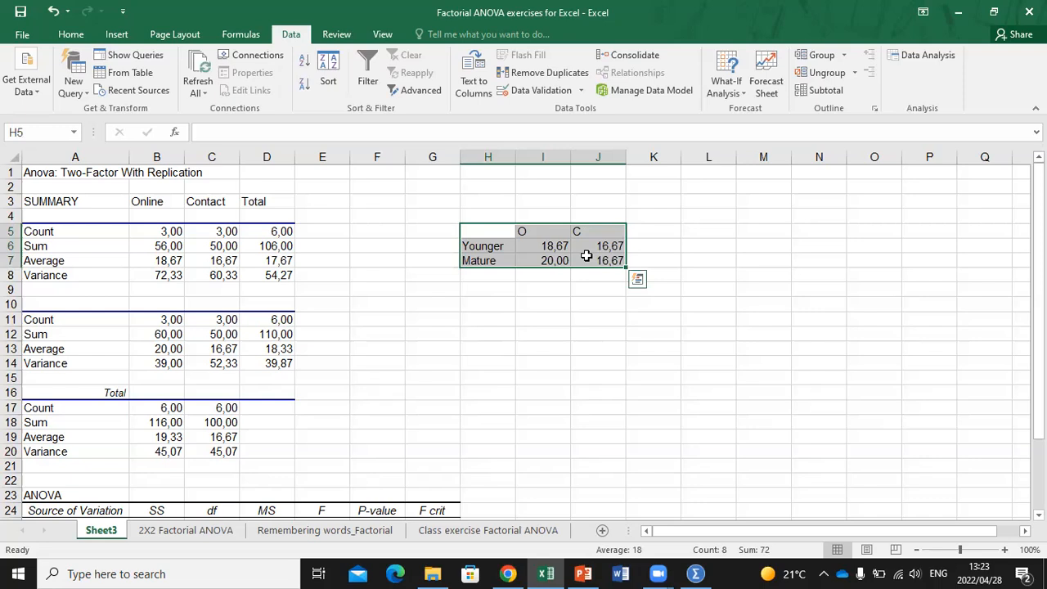
pyautogui.click(117, 34)
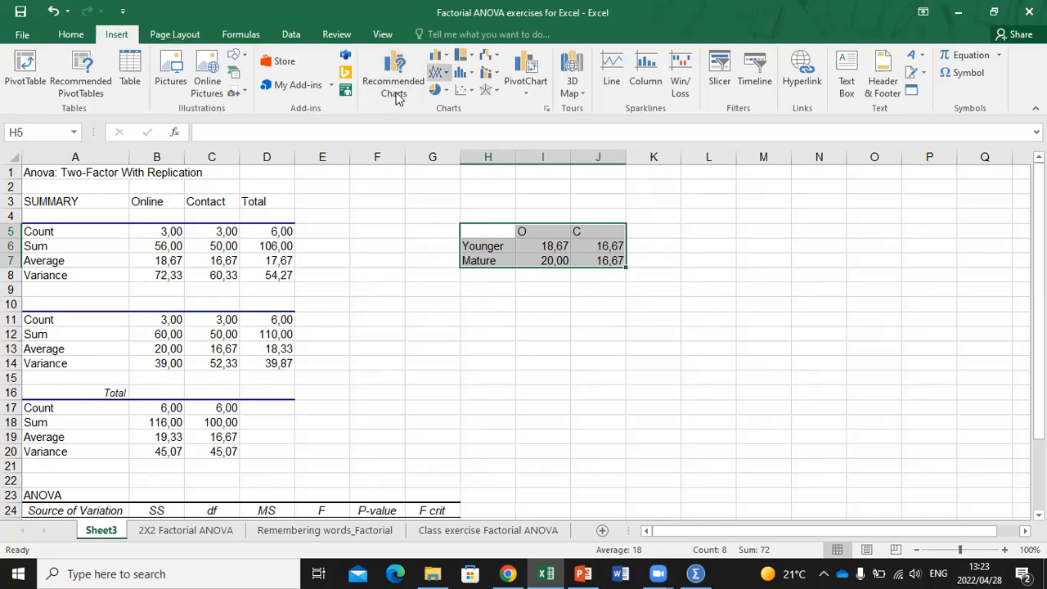
pyautogui.click(438, 72)
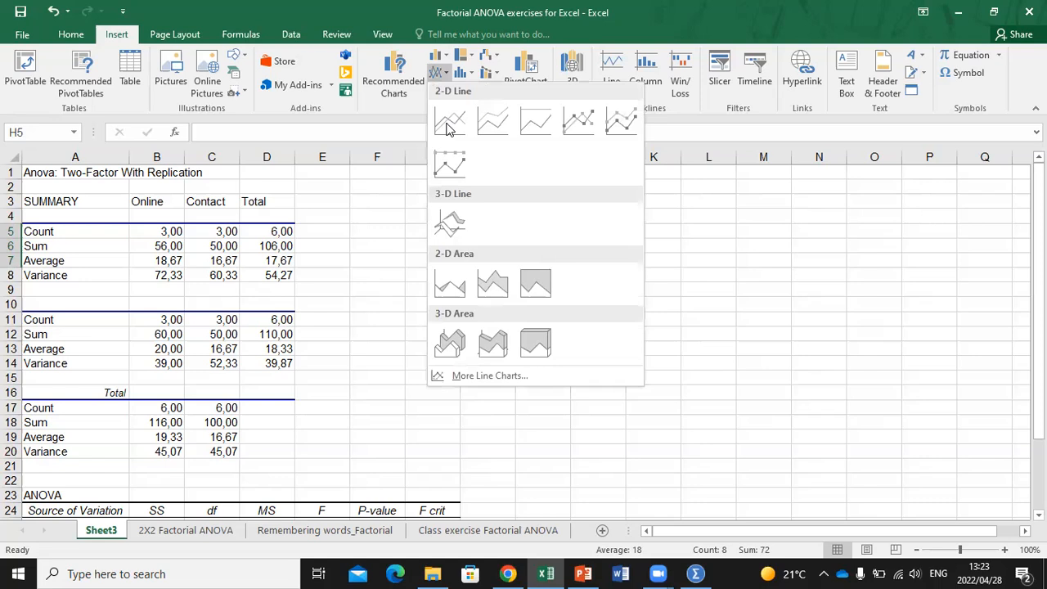
pyautogui.click(450, 124)
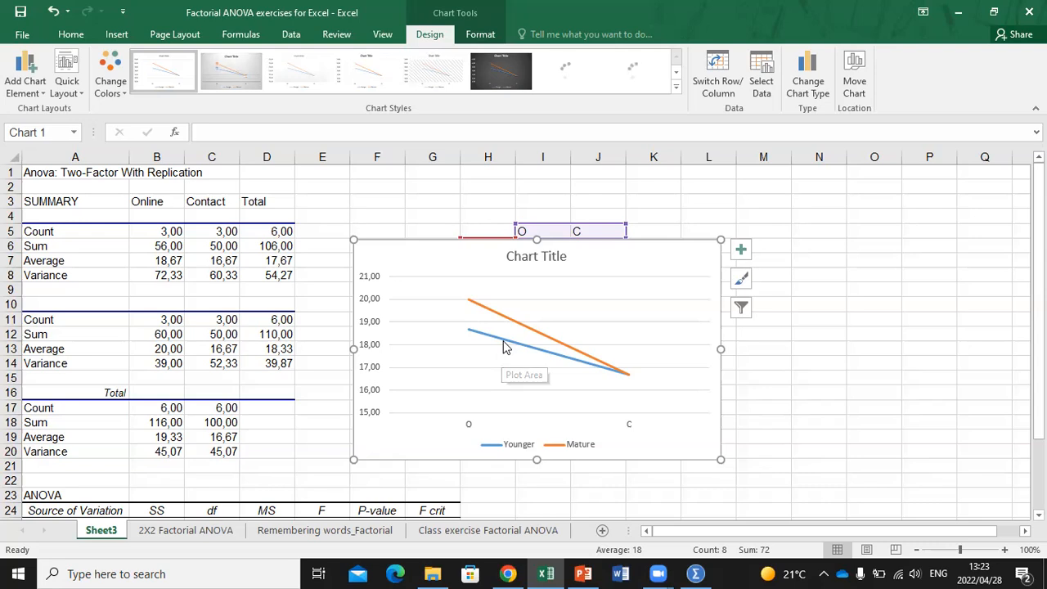
pyautogui.moveTo(504, 347)
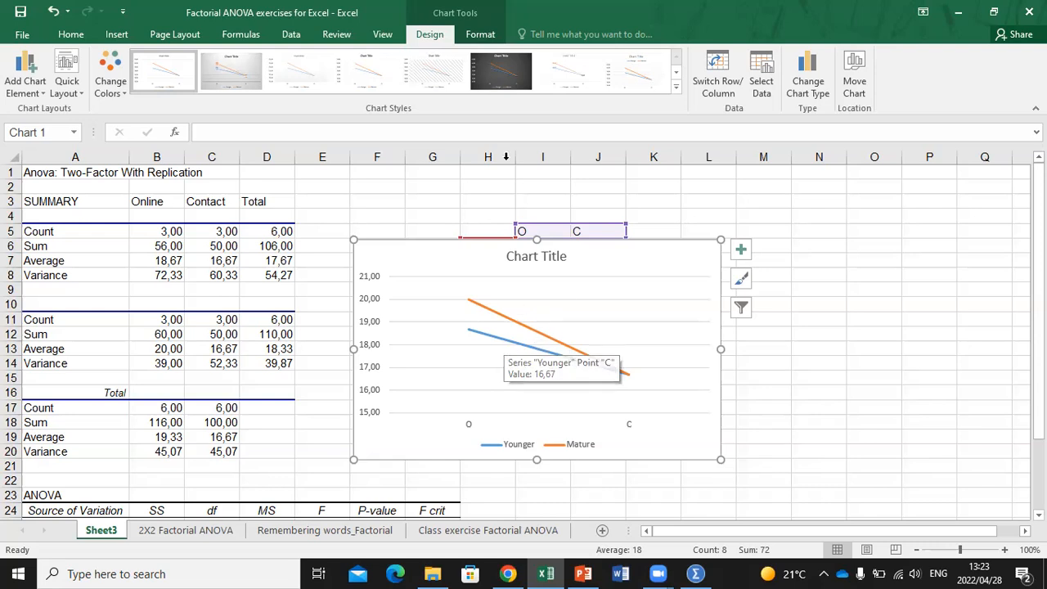
pyautogui.click(500, 77)
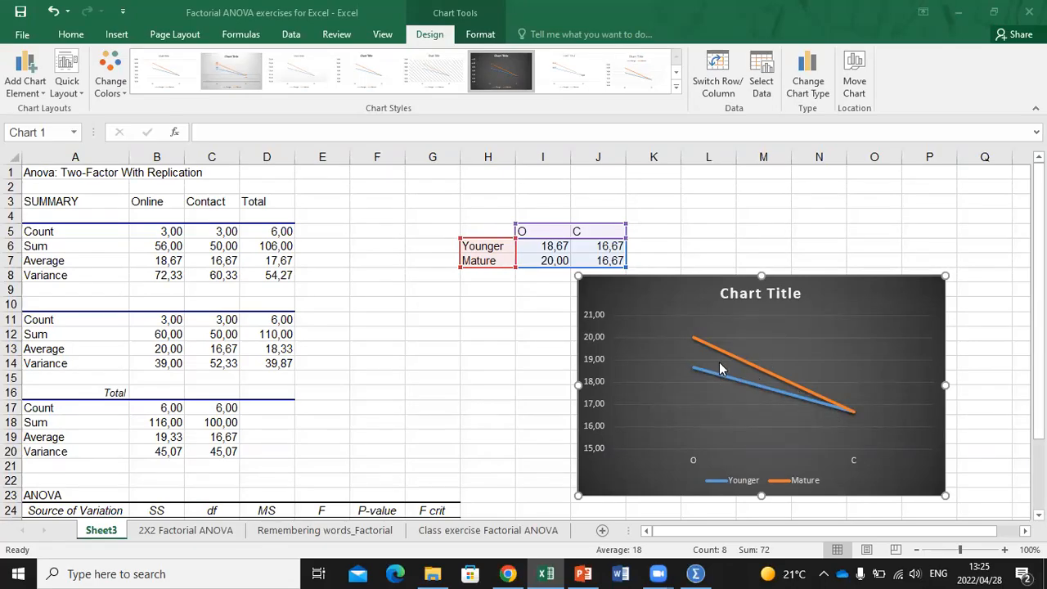
# Step: Compare the Younger and Mature lines in the chart with the Interaction P-value, and examine the Within row of the ANOVA table
pyautogui.moveTo(703, 350)
pyautogui.click(385, 358)
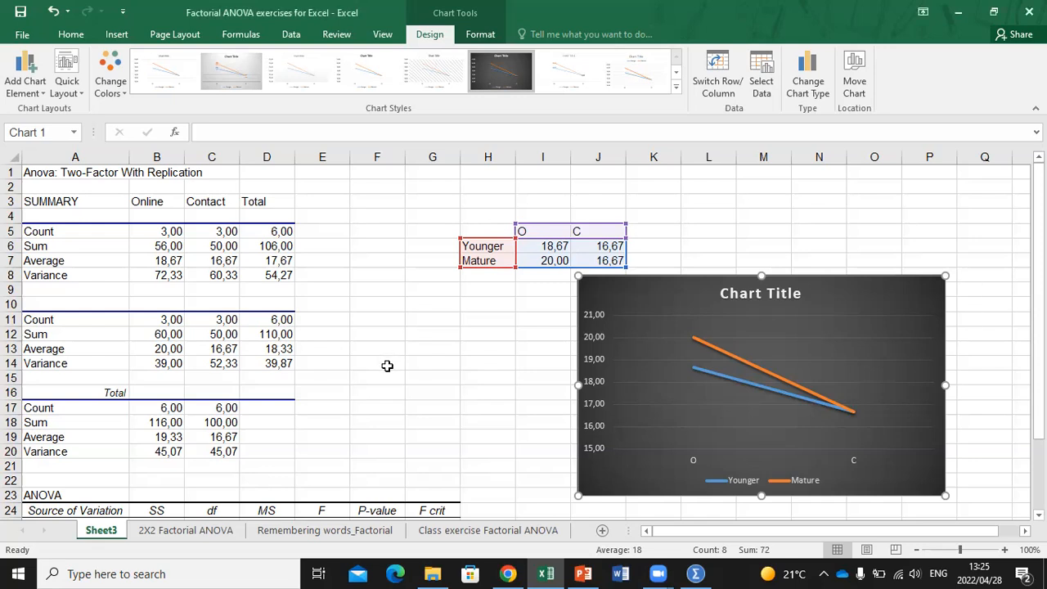
pyautogui.scroll(-5, 387, 366)
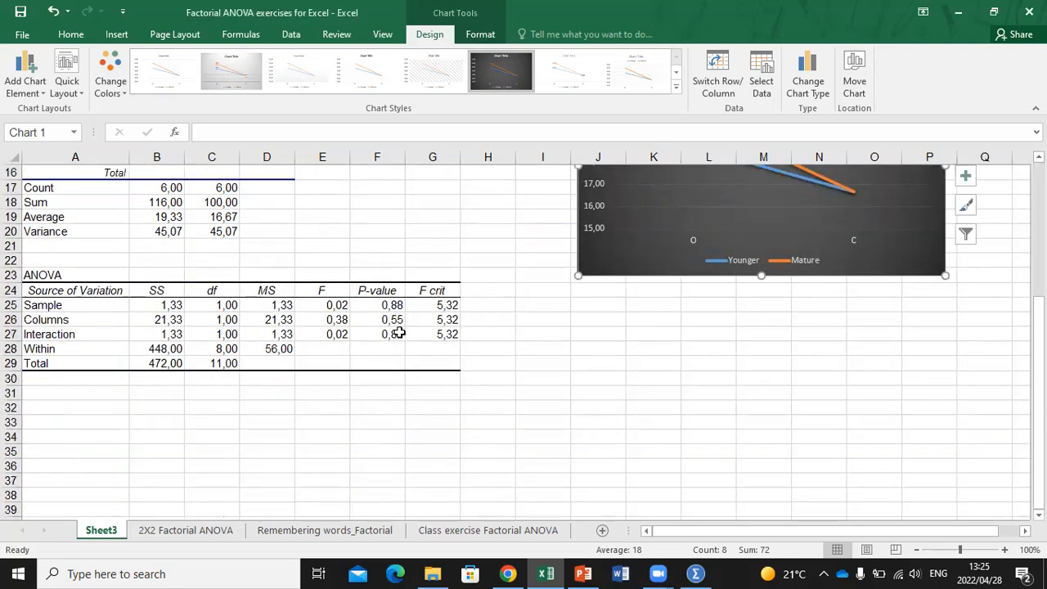
pyautogui.click(385, 335)
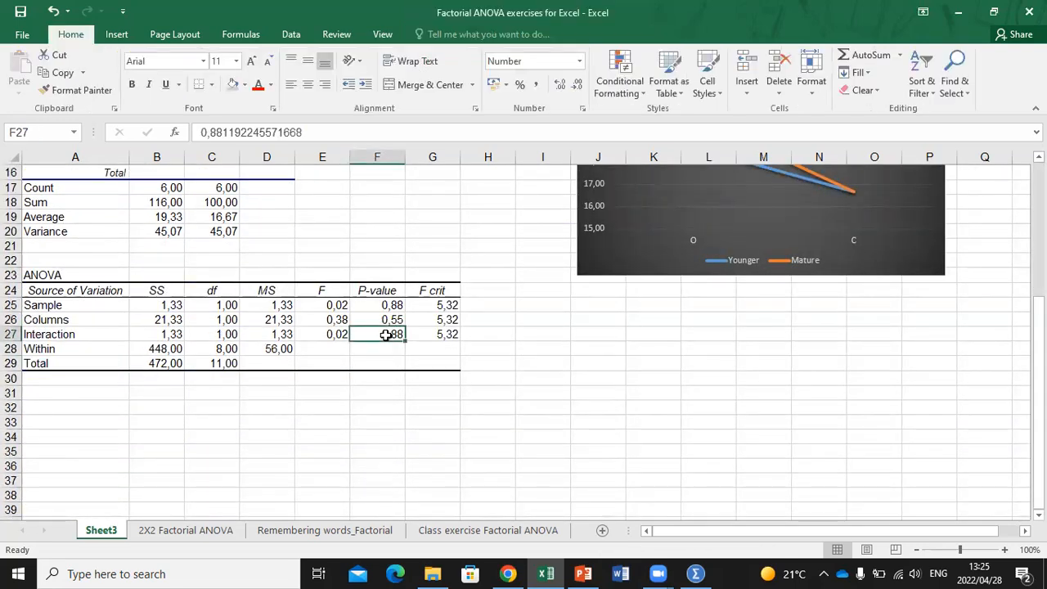
pyautogui.scroll(2, 559, 391)
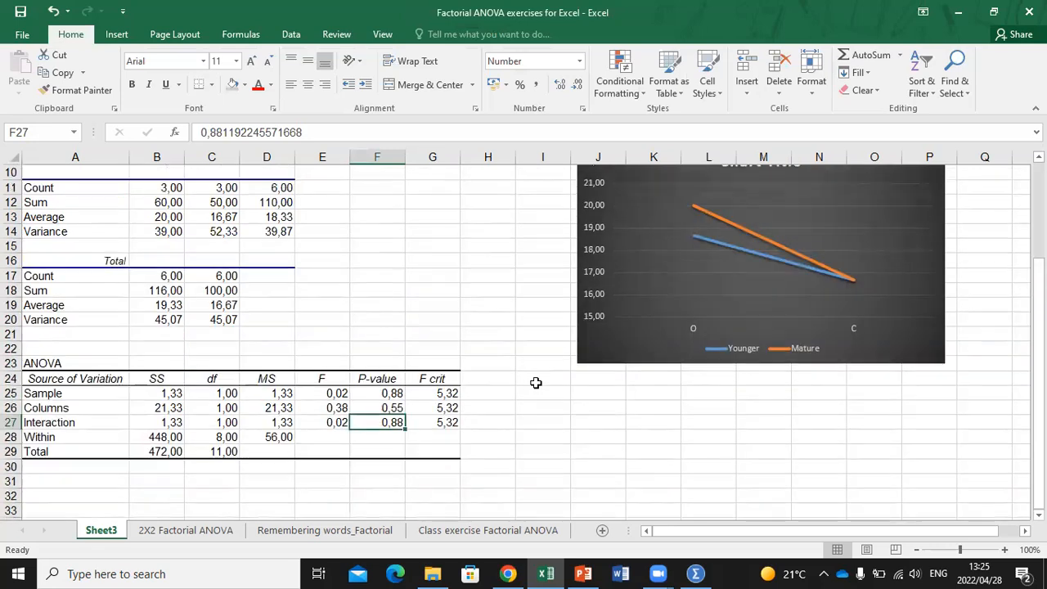
pyautogui.scroll(2, 516, 374)
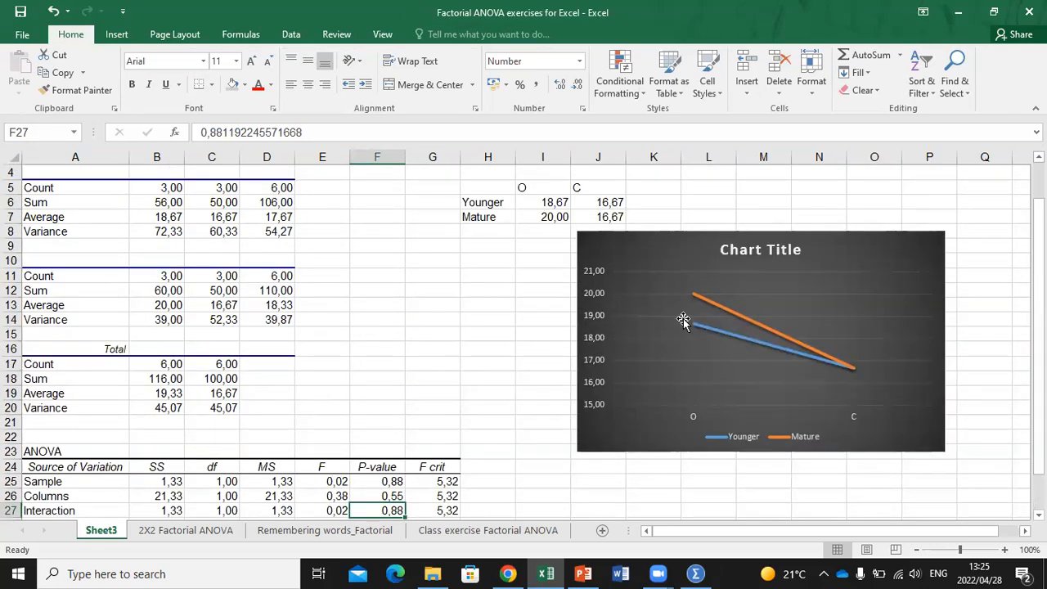
pyautogui.scroll(-1, 430, 352)
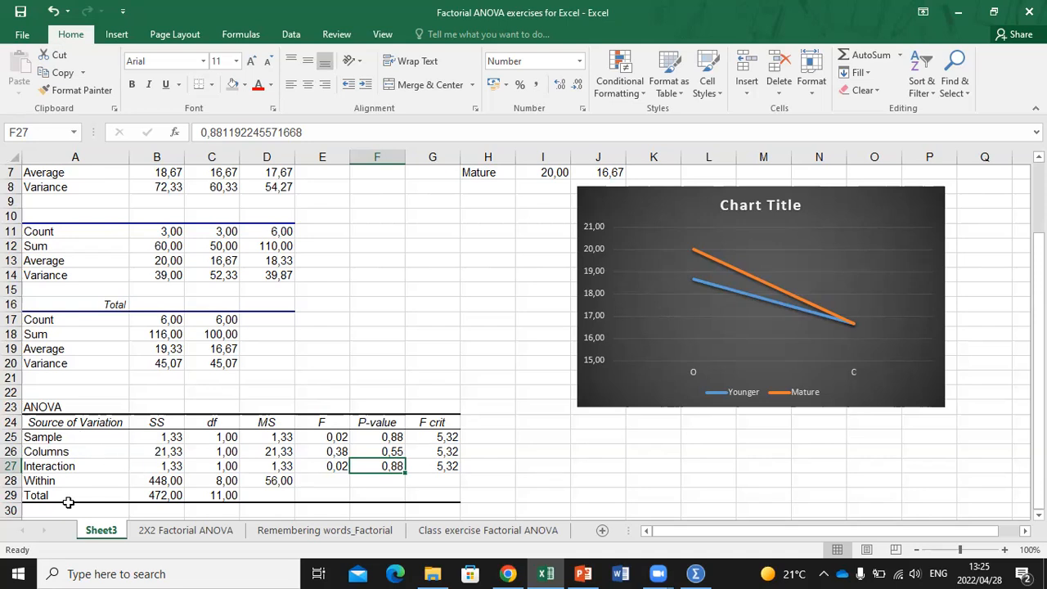
pyautogui.click(41, 481)
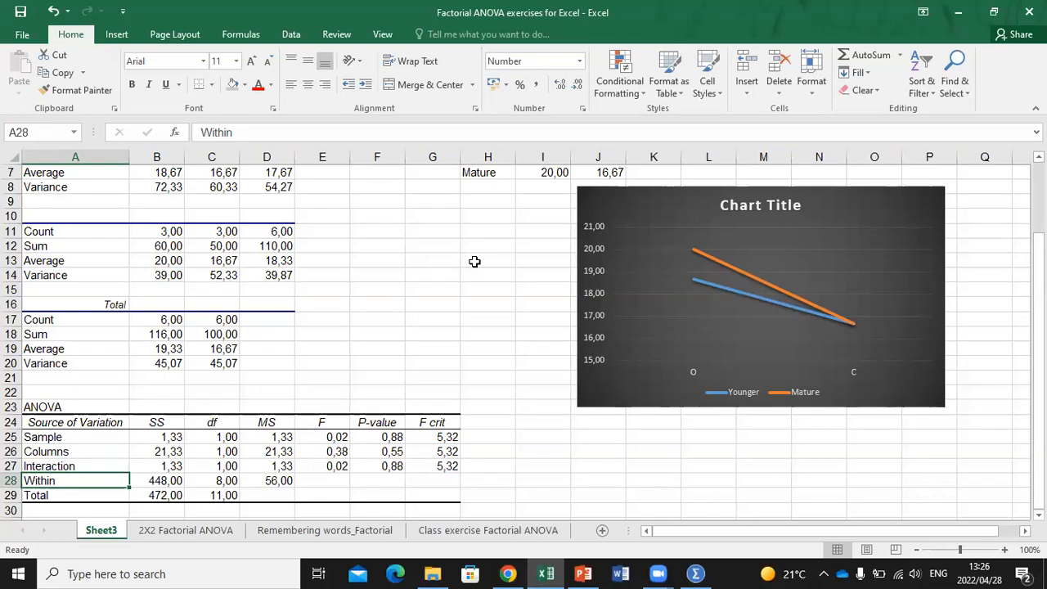
# Step: Switch to the SPSS Data Editor and review the definitions of the Statistics mark, Learning format and Age variables
pyautogui.click(696, 573)
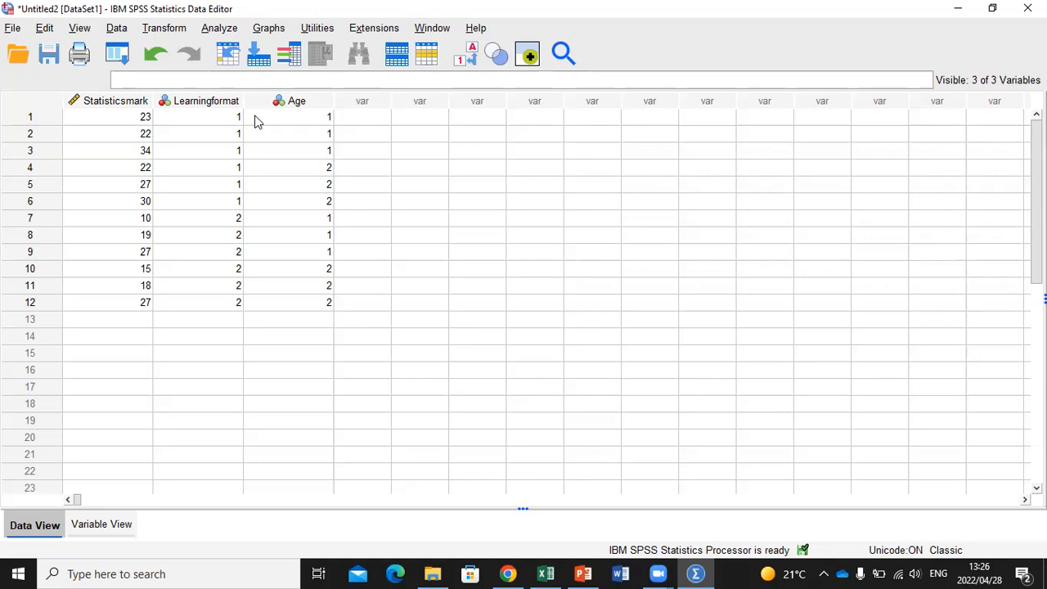
pyautogui.click(104, 524)
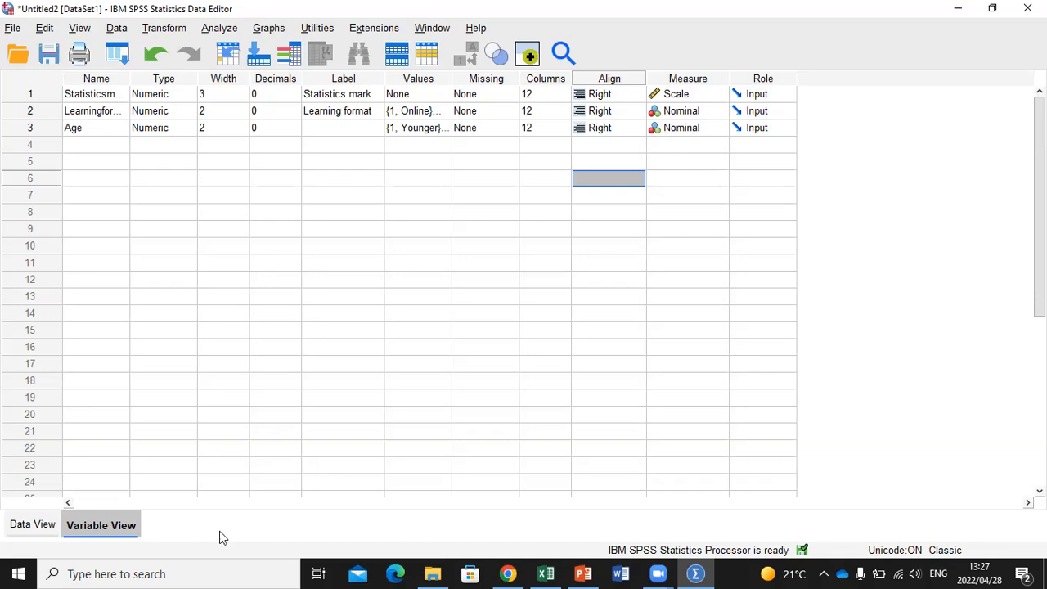
pyautogui.click(33, 526)
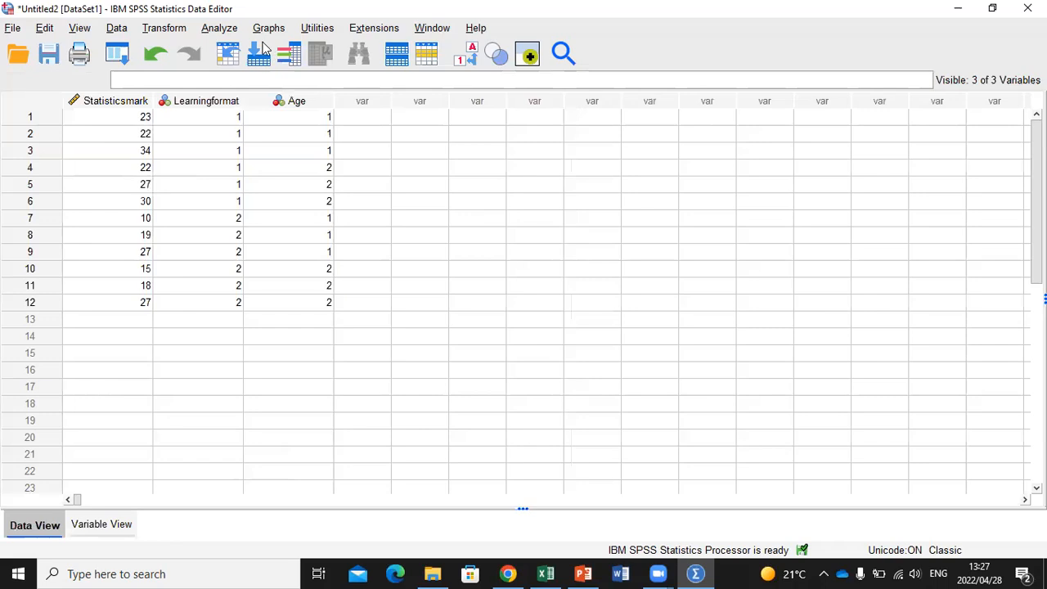
# Step: Set up a General Linear Model Univariate analysis with Statistics mark as dependent variable and Learning format and Age as fixed factors
pyautogui.click(217, 30)
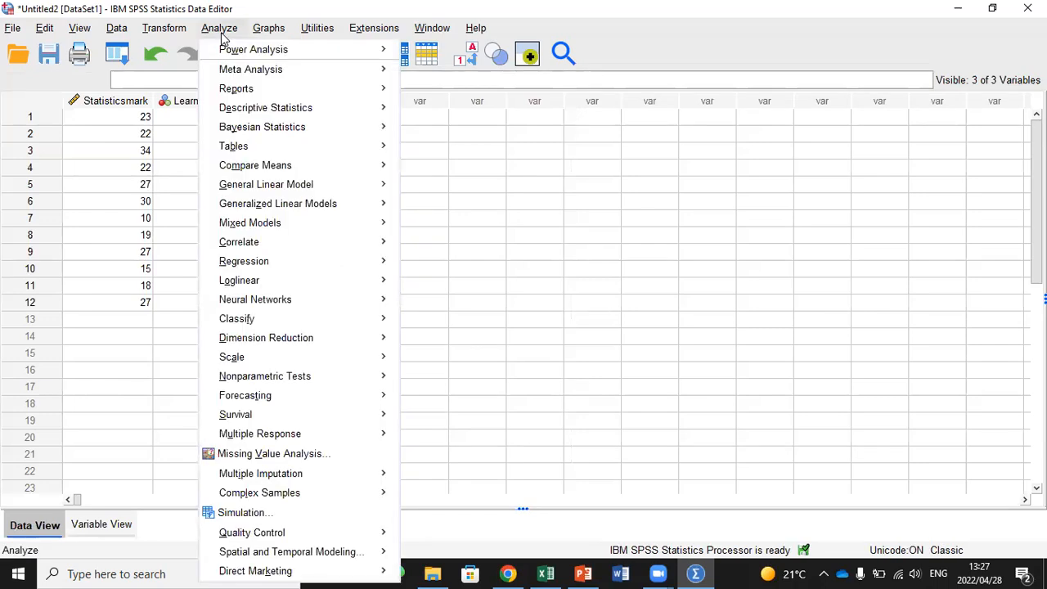
pyautogui.moveTo(265, 186)
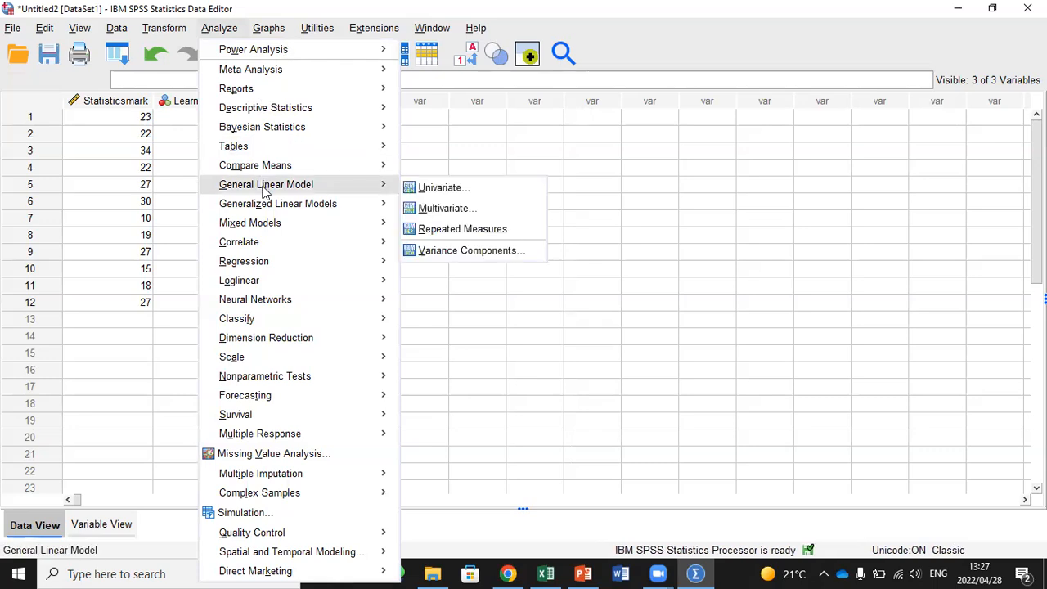
pyautogui.click(455, 190)
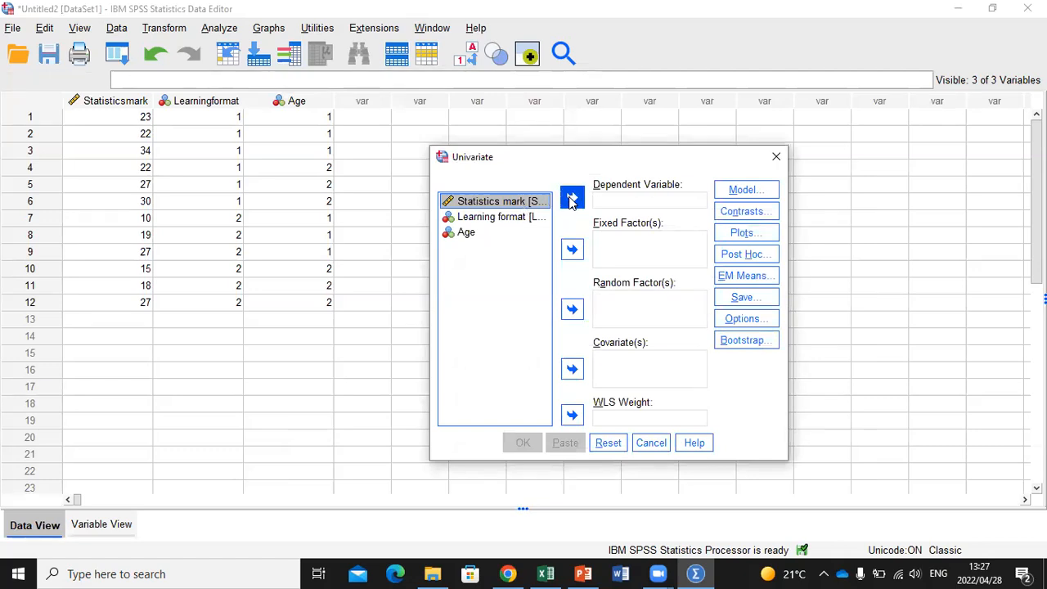
pyautogui.doubleClick(516, 202)
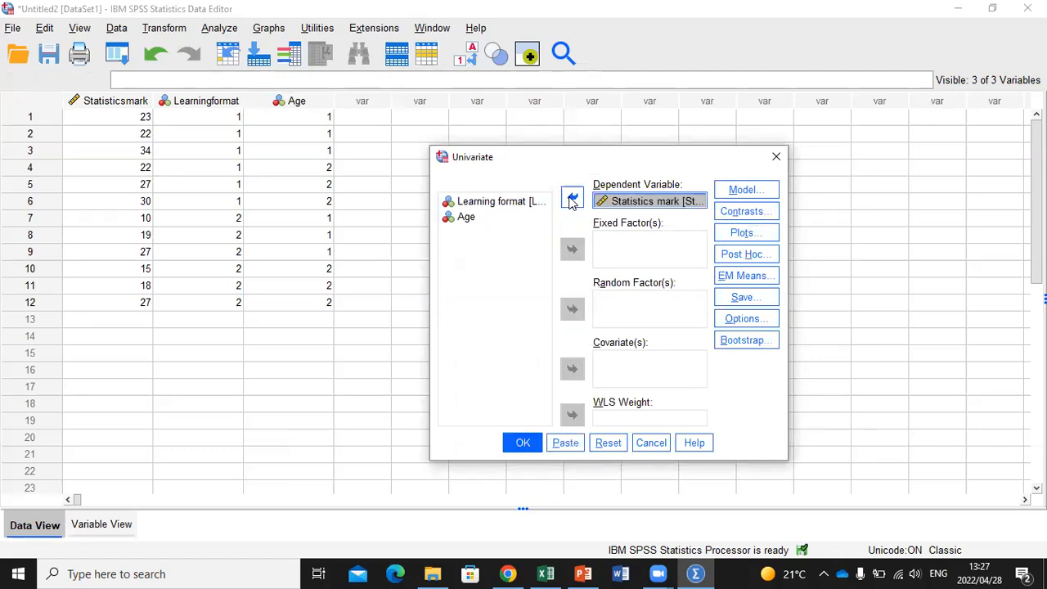
pyautogui.click(477, 202)
pyautogui.click(582, 252)
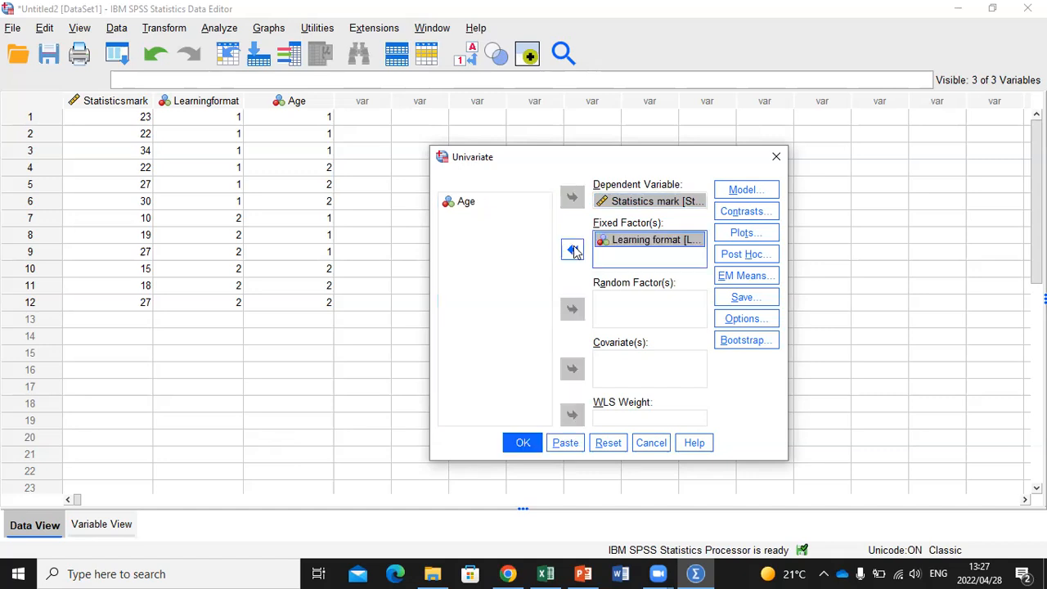
pyautogui.click(463, 204)
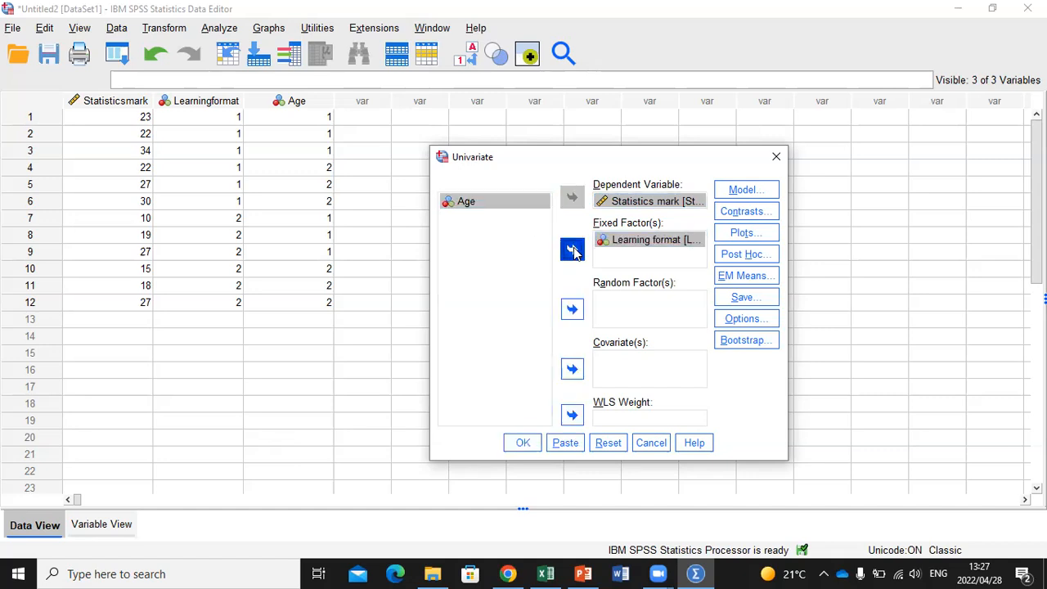
pyautogui.click(573, 250)
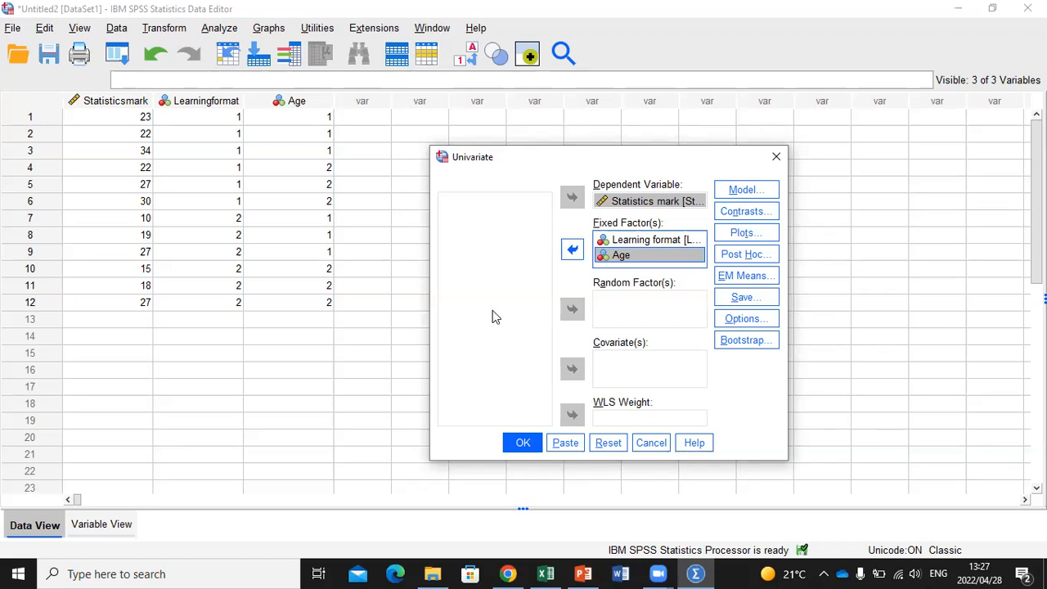
# Step: Add a profile plot to the Univariate analysis with Learningformat on the horizontal axis and Age as separate lines
pyautogui.click(739, 233)
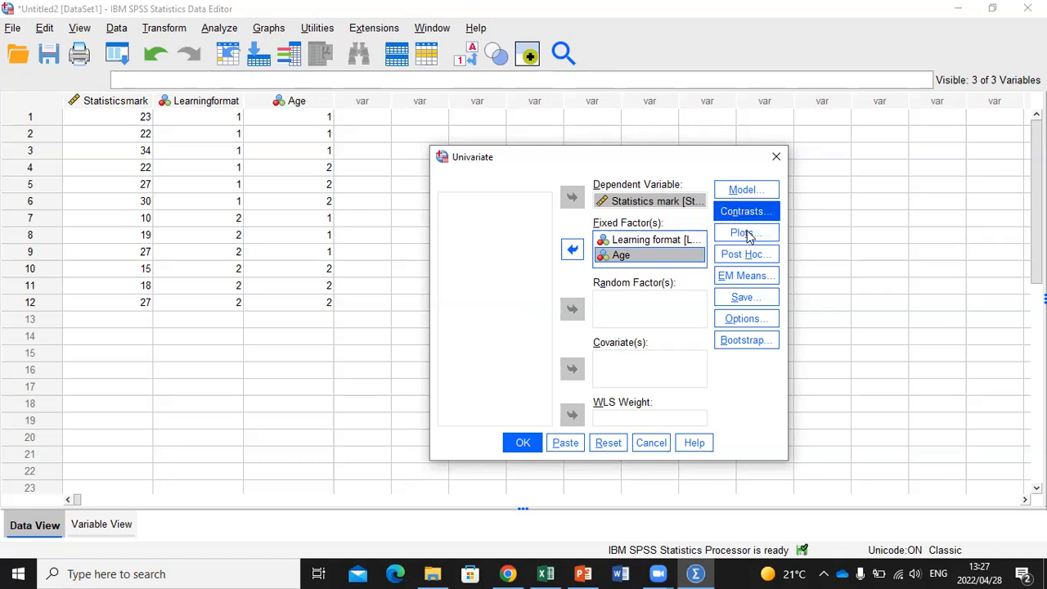
pyautogui.click(747, 235)
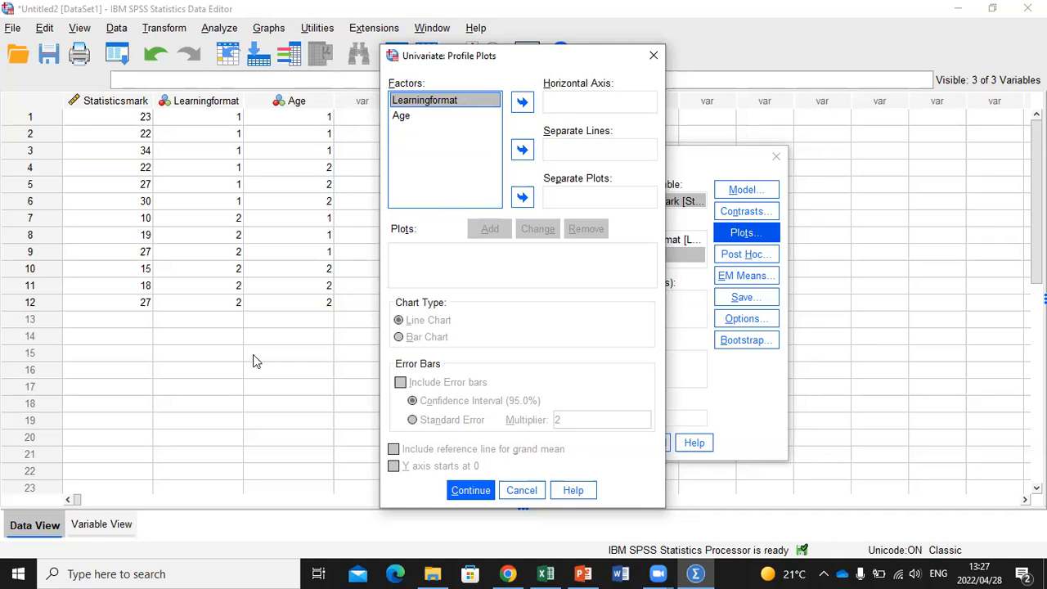
pyautogui.click(522, 102)
pyautogui.click(401, 117)
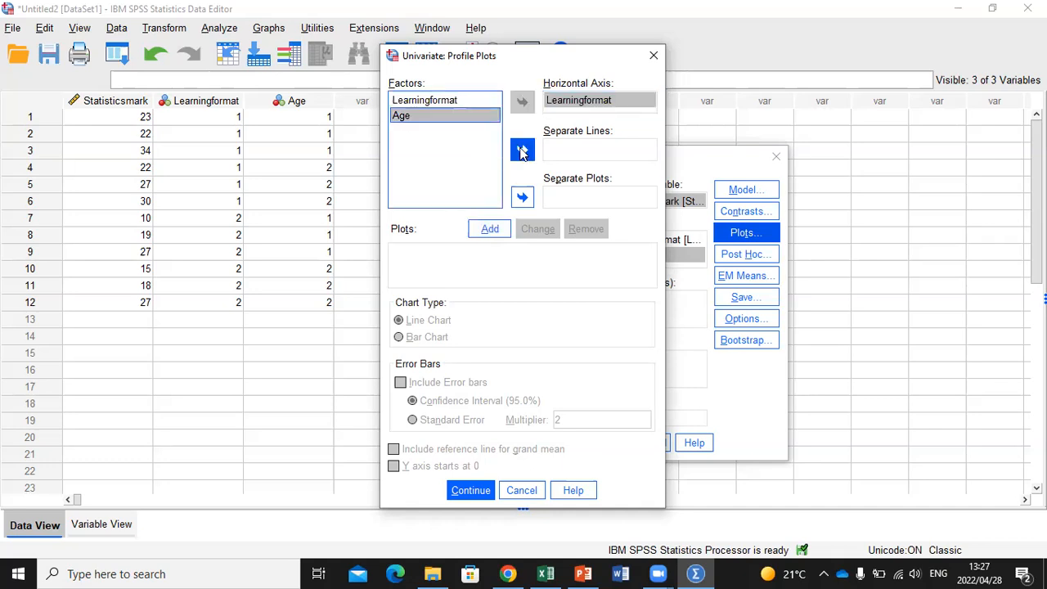
pyautogui.click(523, 150)
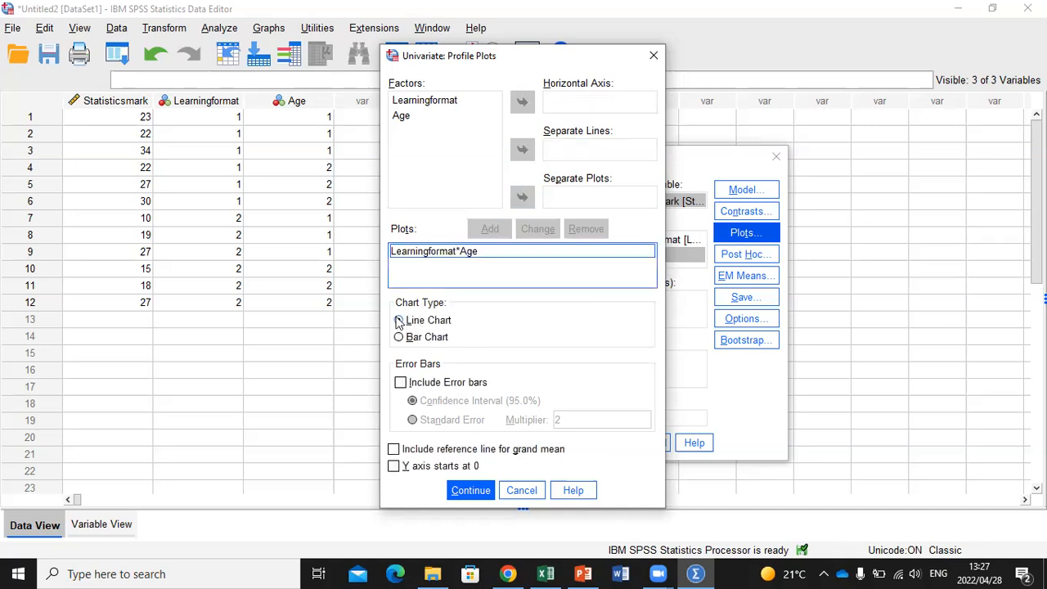
# Step: Add a second line profile plot with Age on the horizontal axis and Learningformat as separate lines, and confirm the plots
pyautogui.click(401, 117)
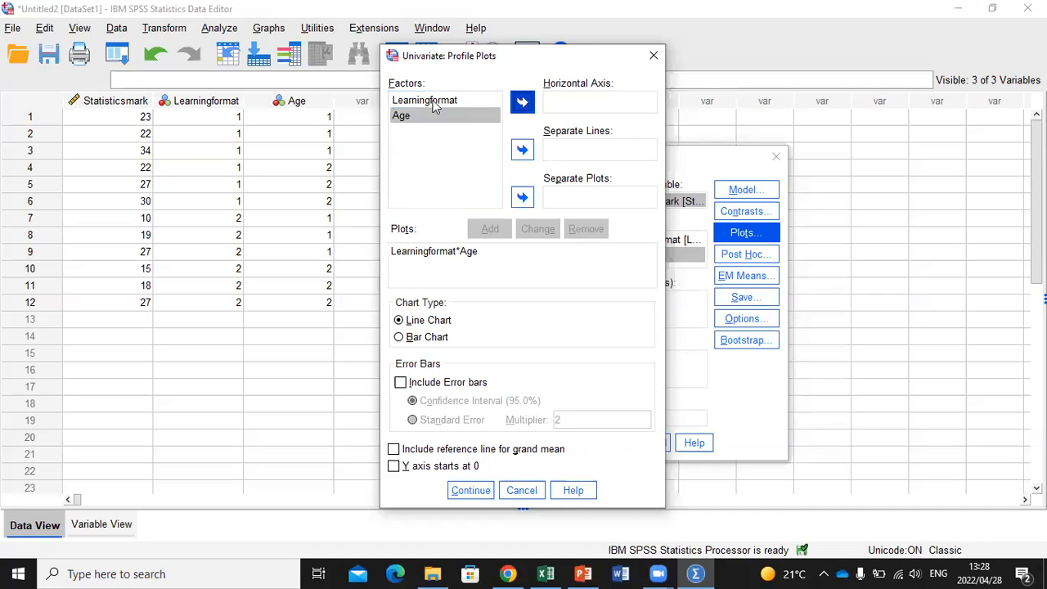
pyautogui.click(522, 102)
pyautogui.click(424, 100)
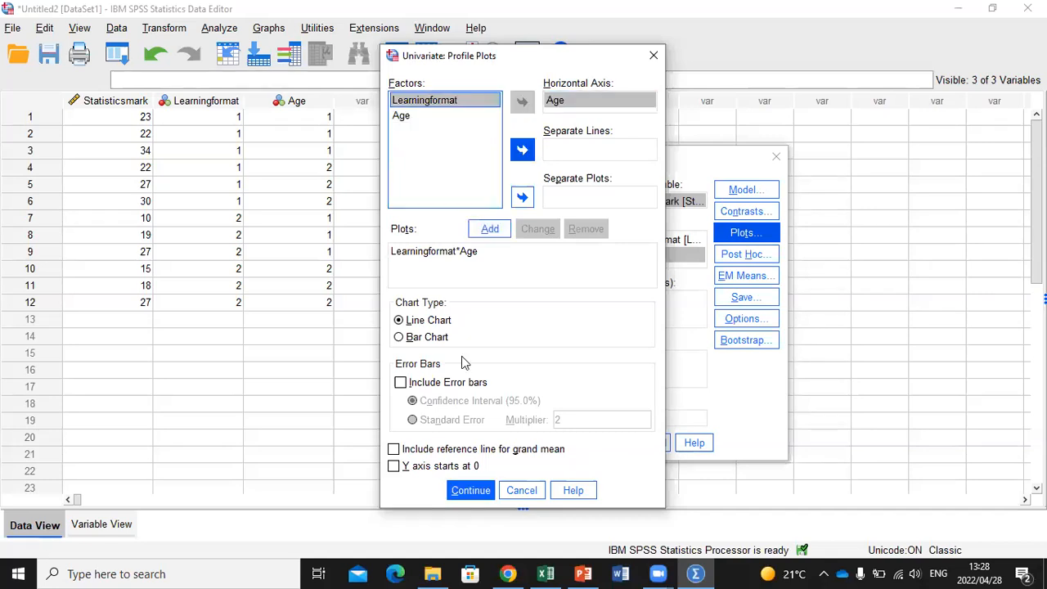
pyautogui.click(530, 152)
pyautogui.click(490, 233)
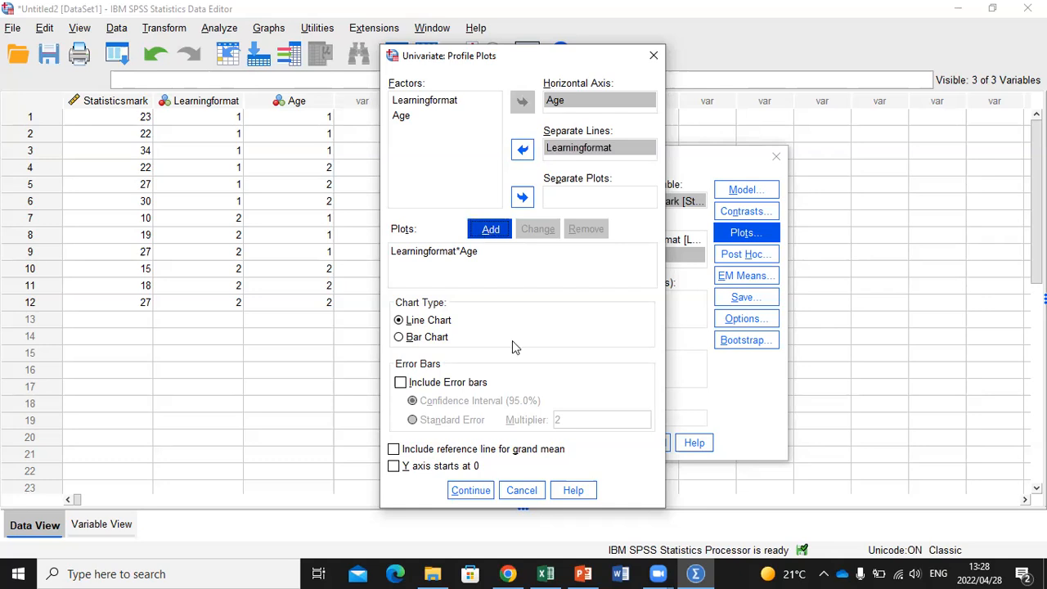
pyautogui.click(469, 495)
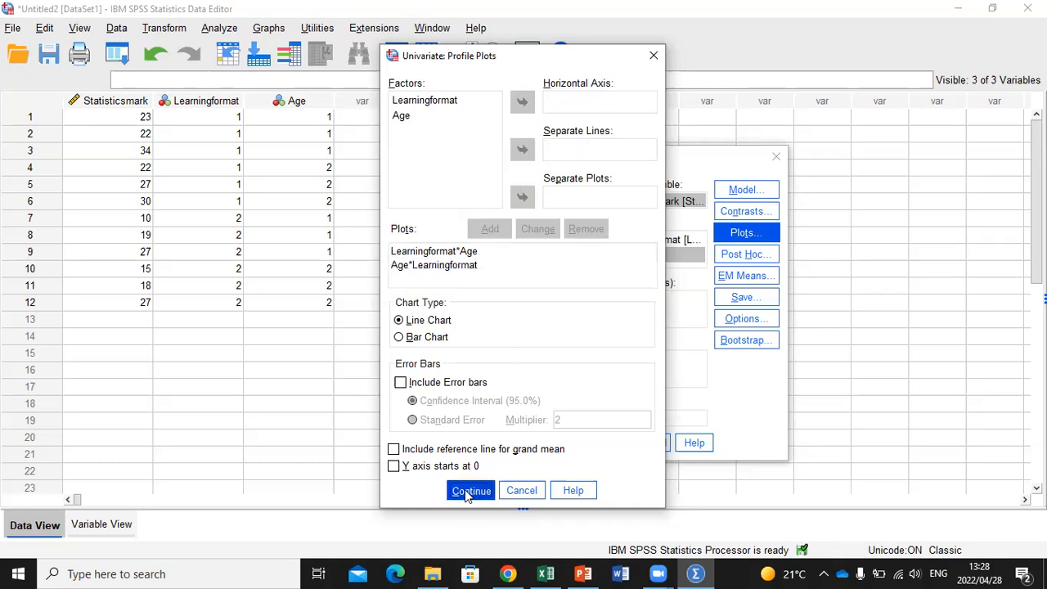
# Step: Request Tukey post hoc tests for both Learningformat and Age
pyautogui.click(742, 259)
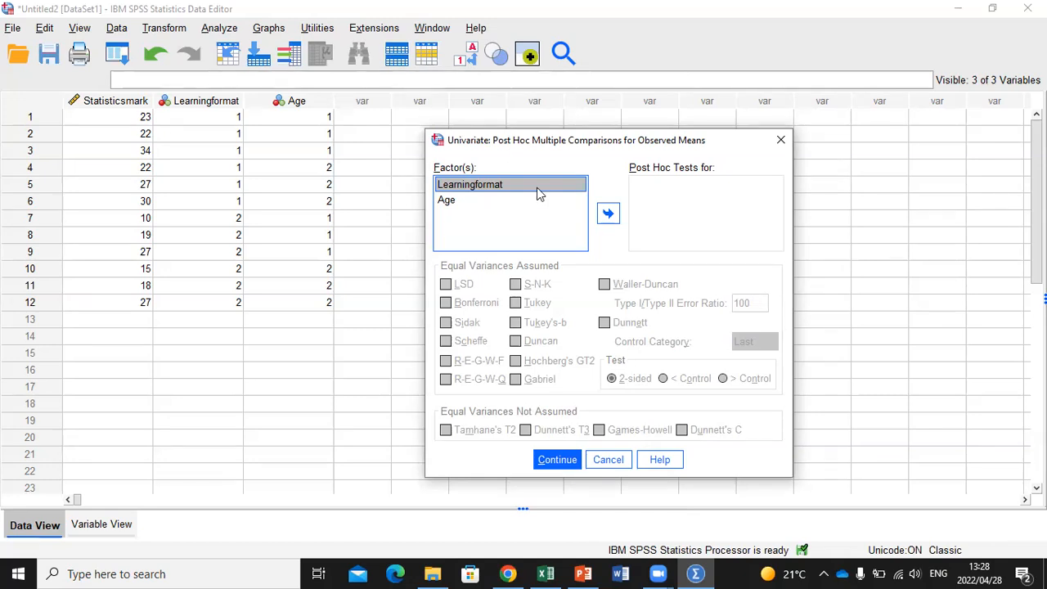
pyautogui.click(608, 215)
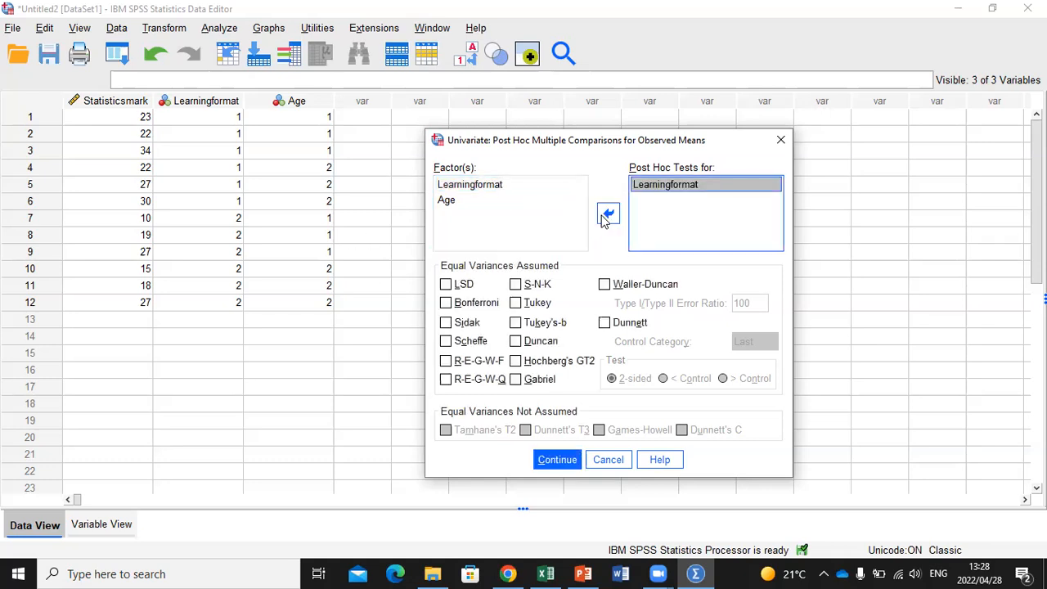
pyautogui.click(447, 201)
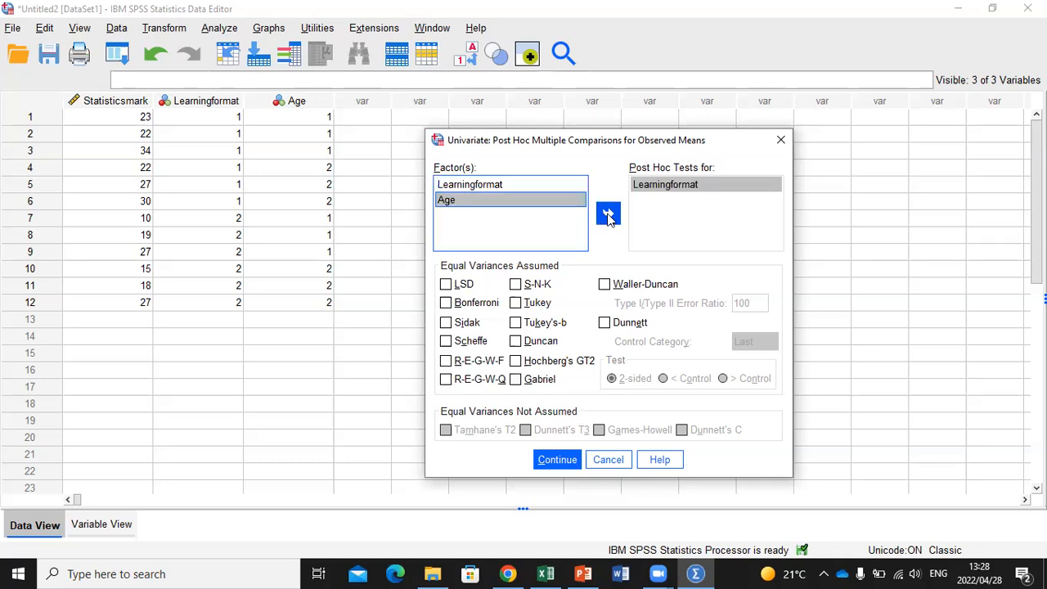
pyautogui.click(608, 214)
pyautogui.click(517, 303)
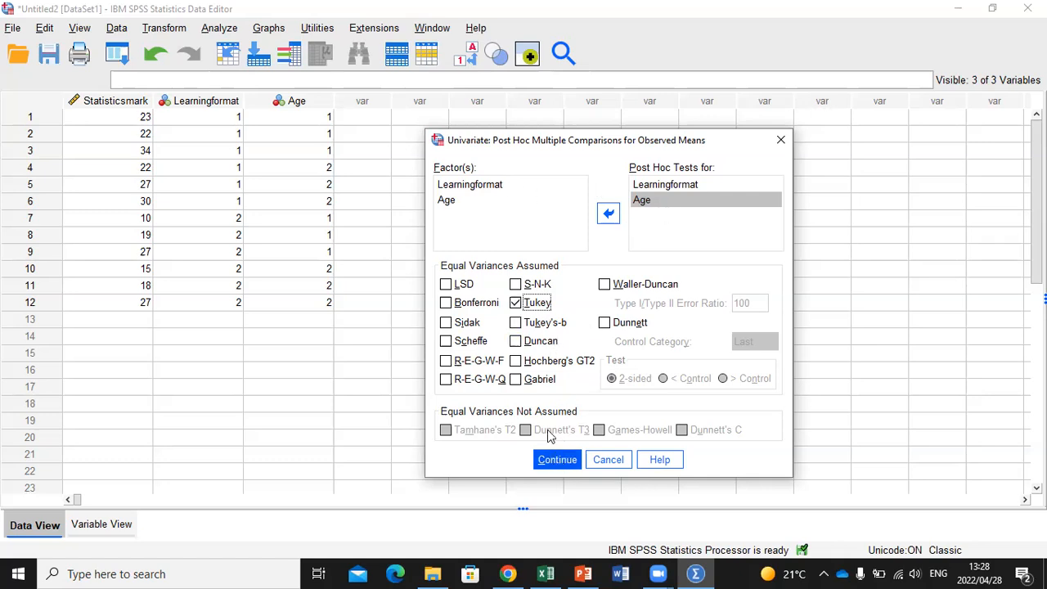
pyautogui.click(557, 463)
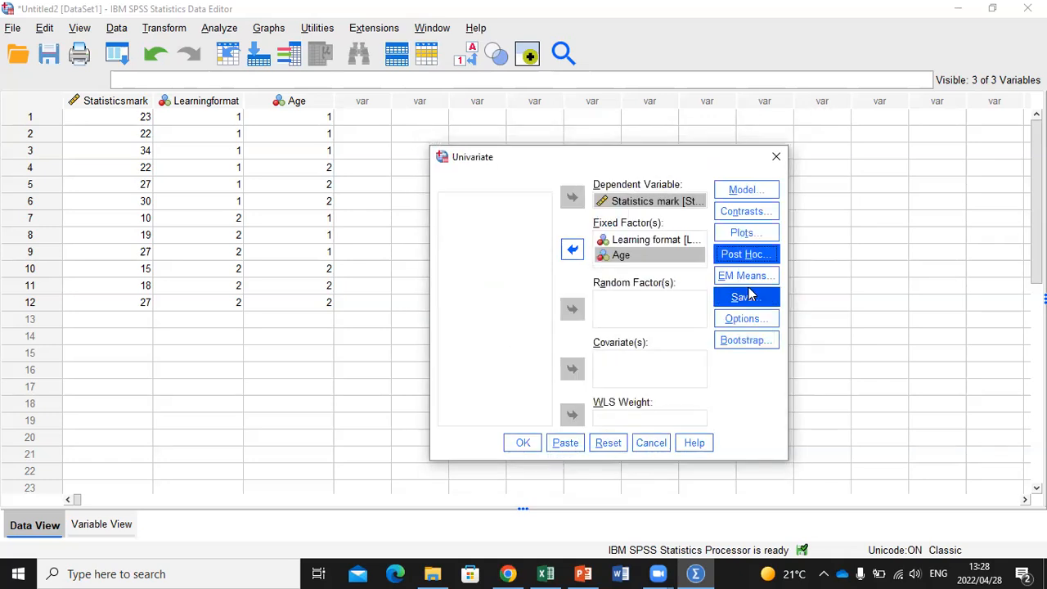
# Step: Request estimated marginal means for the Learningformat*Age interaction
pyautogui.click(746, 277)
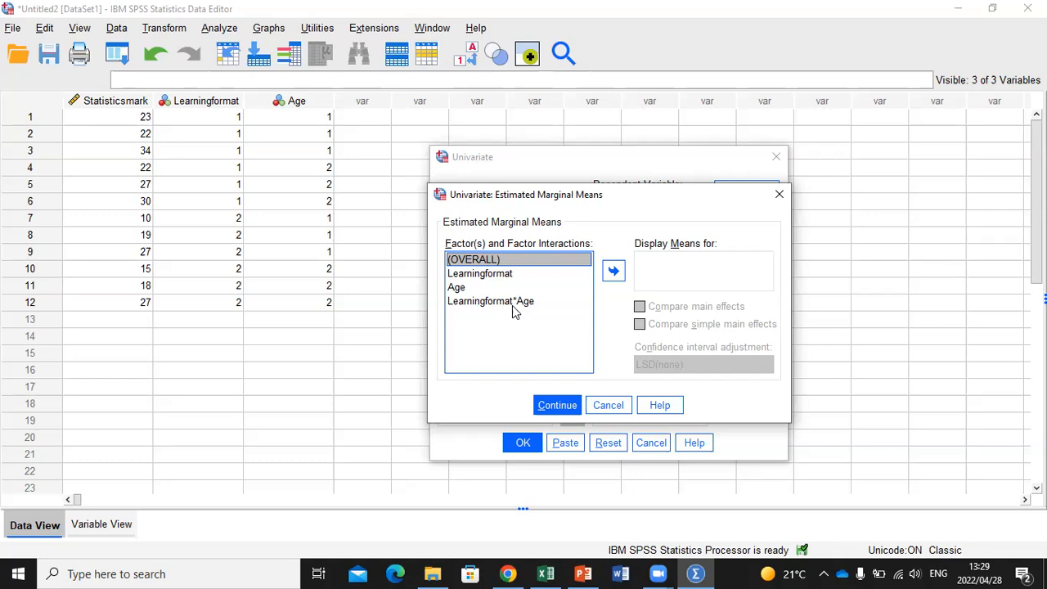
pyautogui.click(487, 303)
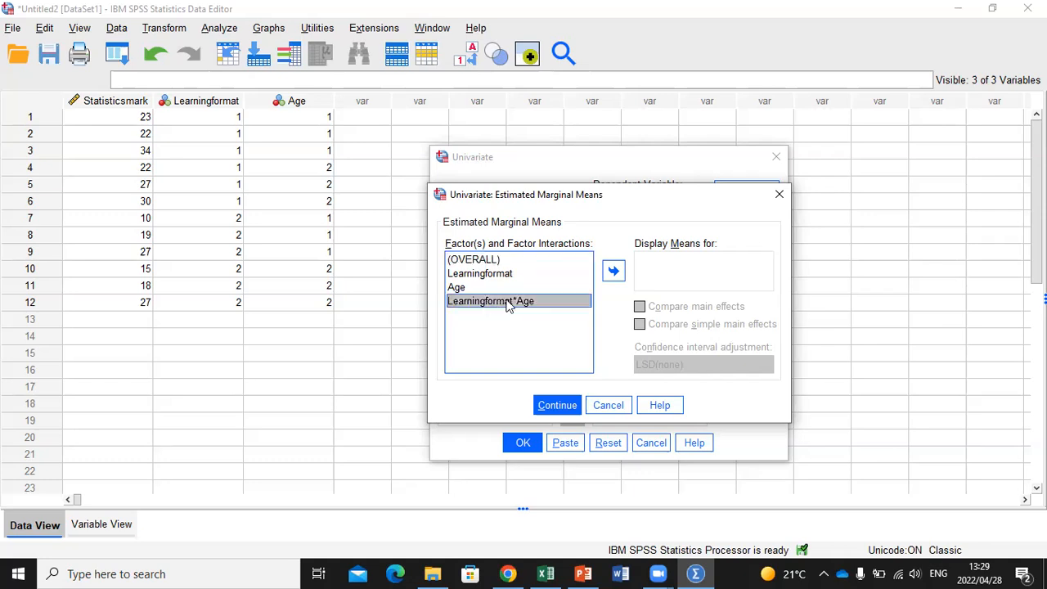
pyautogui.click(614, 273)
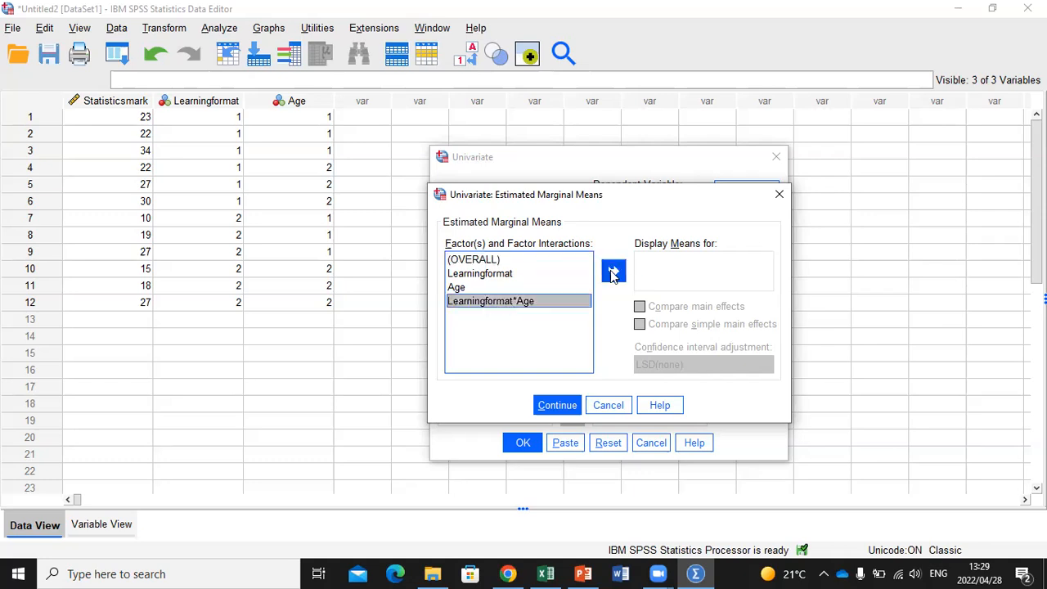
pyautogui.click(554, 406)
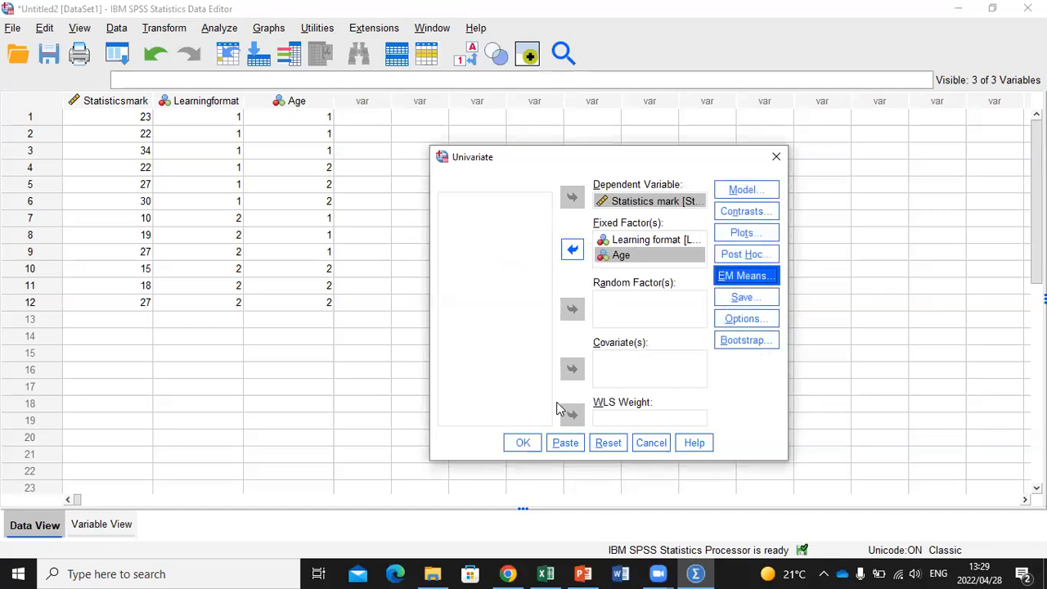
# Step: Include descriptive statistics, estimates of effect size and homogeneity tests in the output, and run the Univariate analysis
pyautogui.click(746, 319)
pyautogui.click(450, 153)
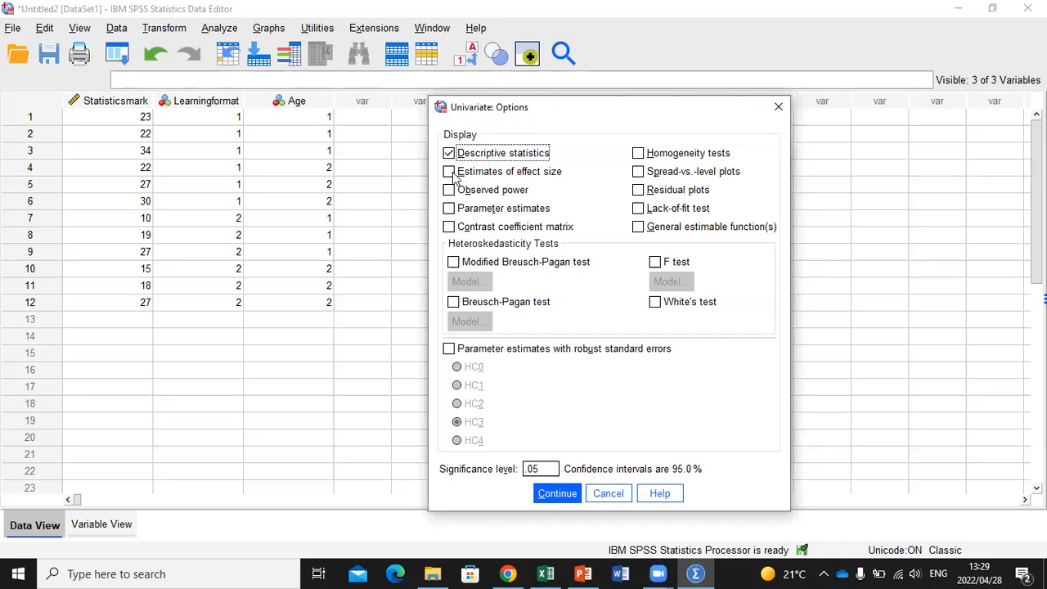
pyautogui.click(451, 172)
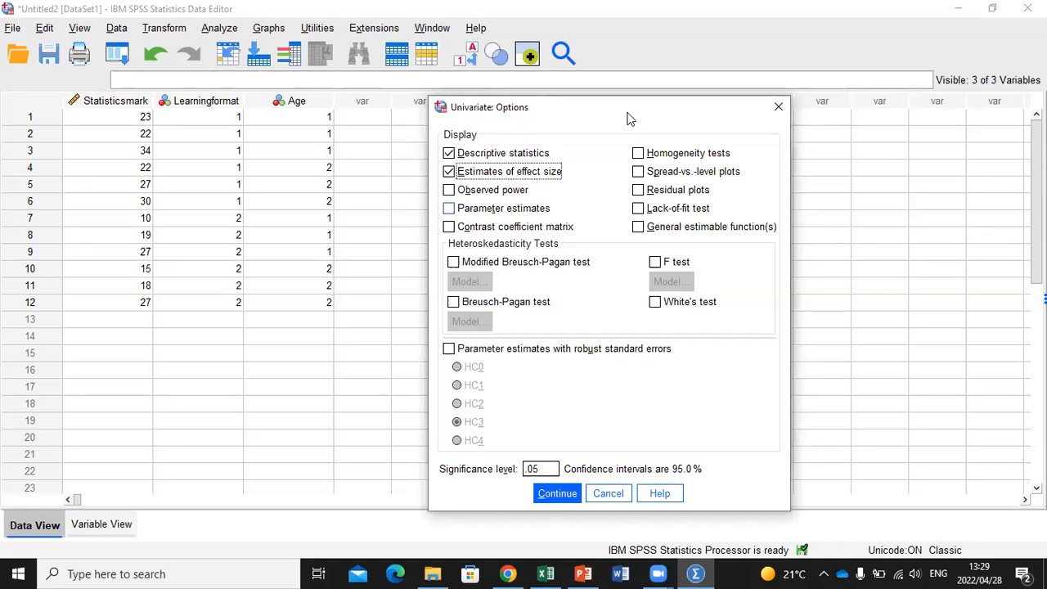
pyautogui.click(639, 154)
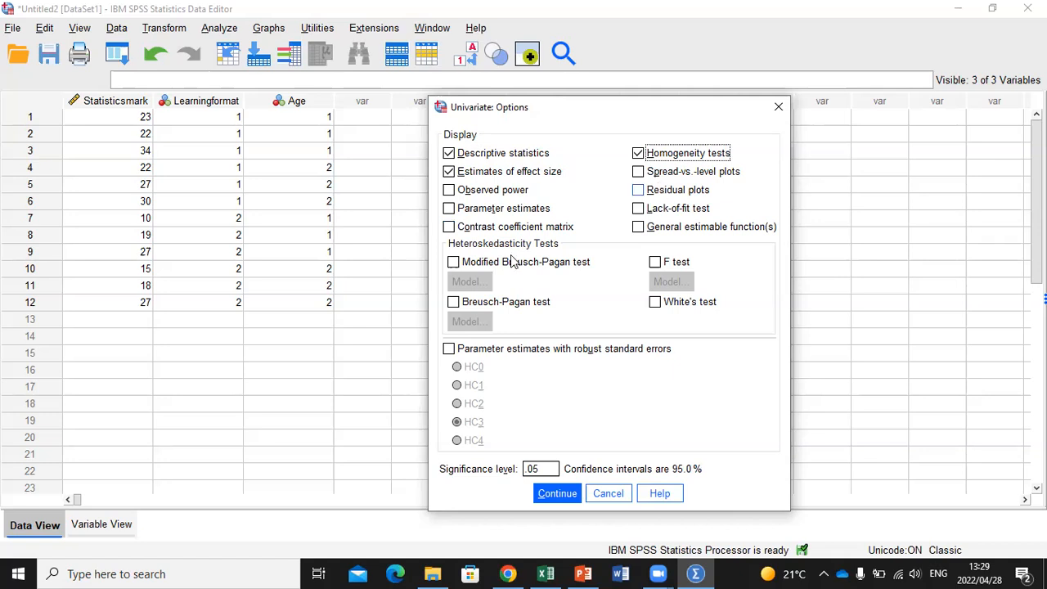
pyautogui.click(559, 494)
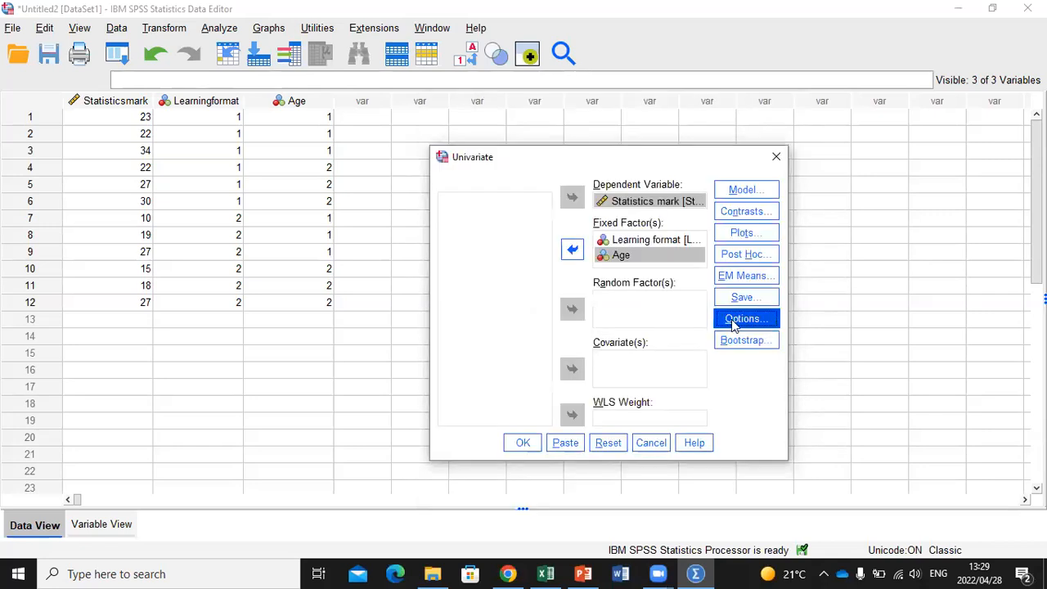
pyautogui.click(554, 448)
pyautogui.click(524, 444)
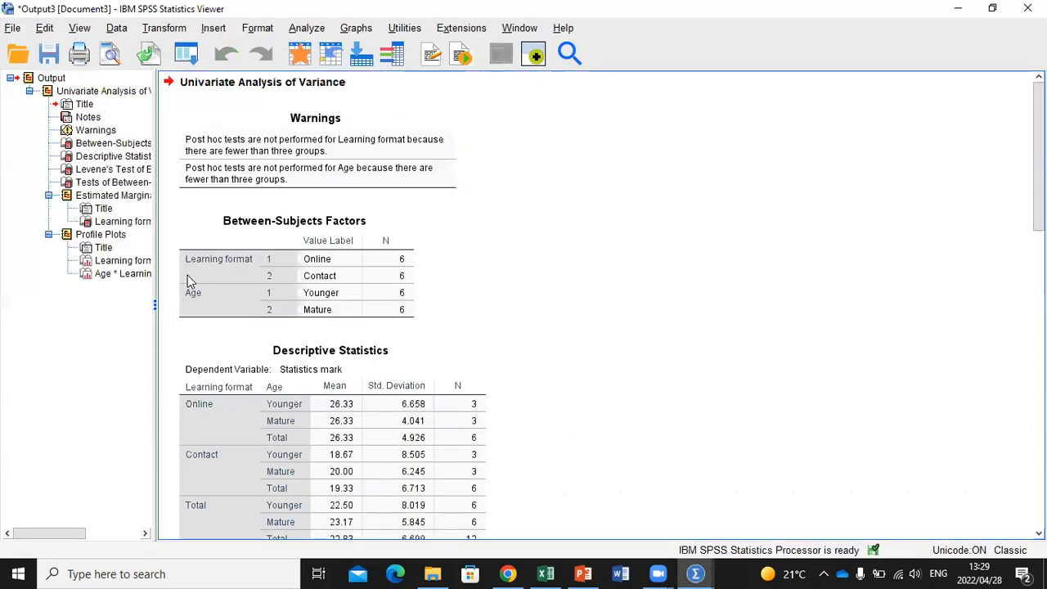
# Step: Review the Between-Subjects Factors, Descriptive Statistics and Levene's Test tables in the output
pyautogui.click(343, 292)
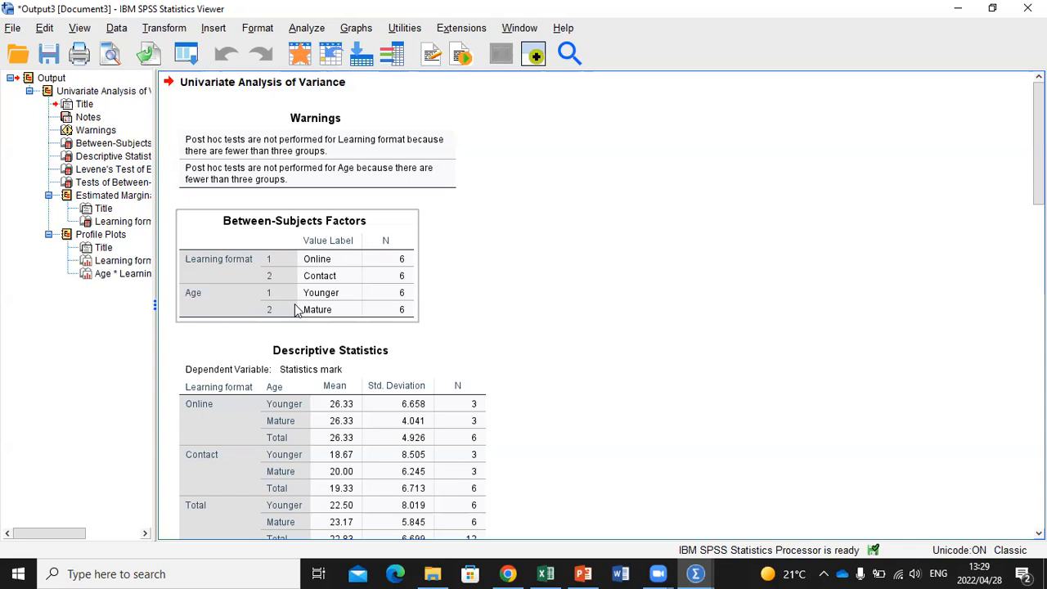
pyautogui.click(484, 416)
pyautogui.scroll(-1, 589, 346)
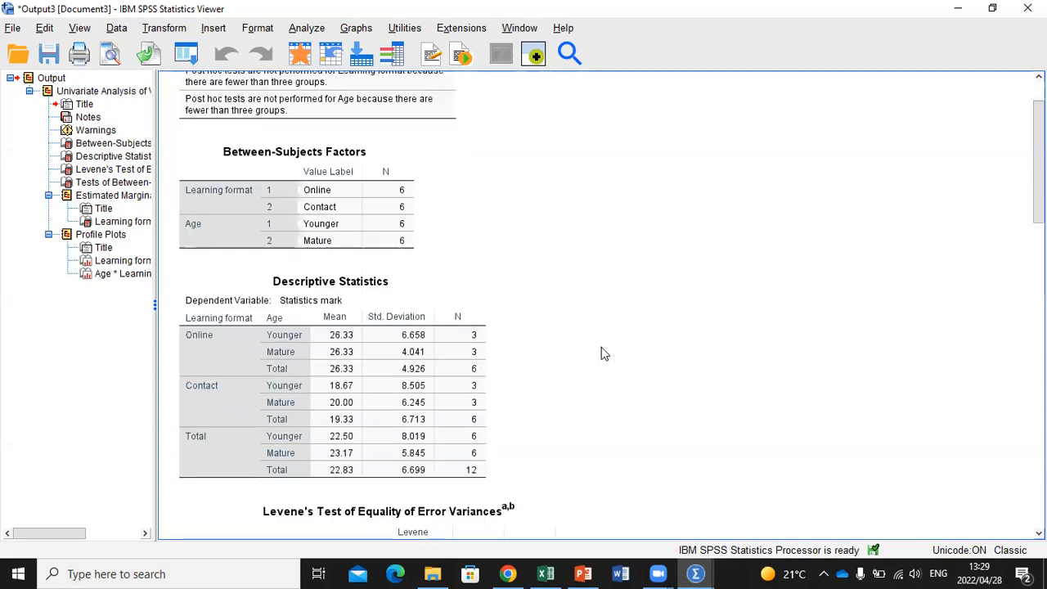
pyautogui.scroll(-1, 381, 271)
pyautogui.click(340, 270)
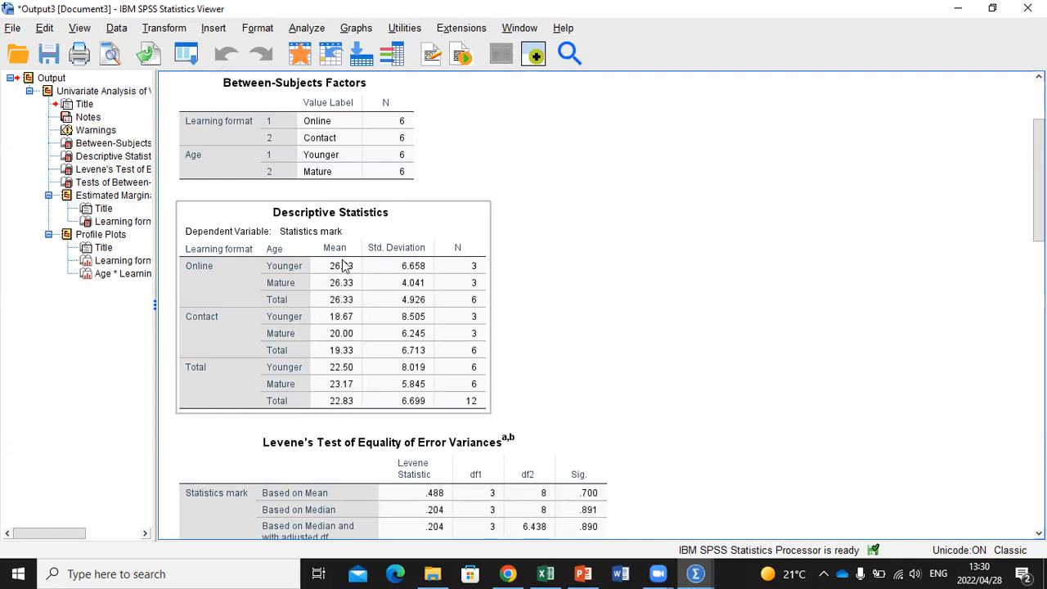
pyautogui.scroll(-3, 667, 340)
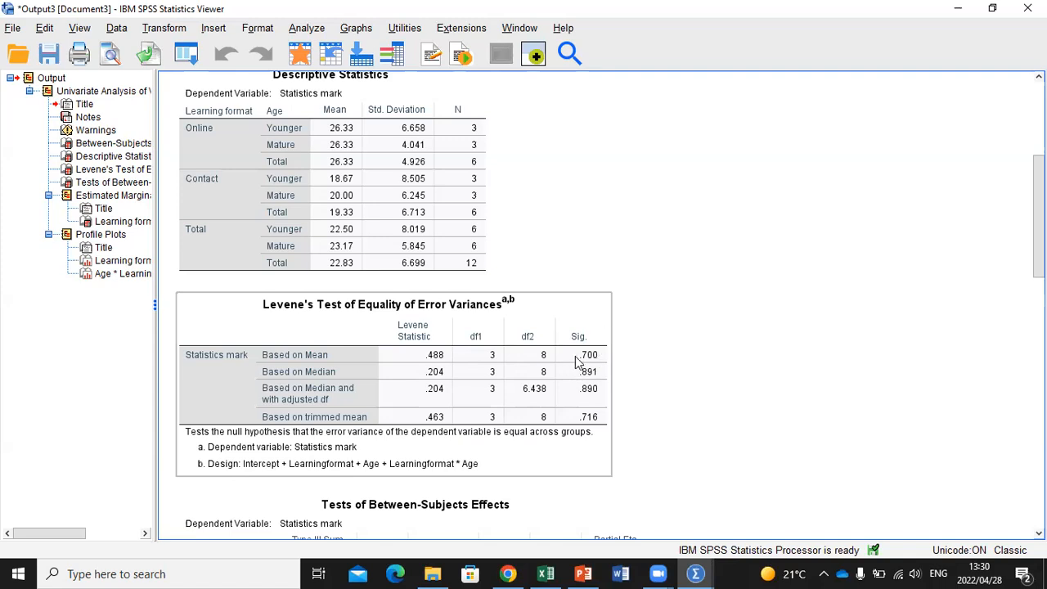
# Step: Examine the Tests of Between-Subjects Effects table and compare its significance values with the ANOVA table in Excel
pyautogui.scroll(-2, 720, 358)
pyautogui.scroll(-6, 720, 357)
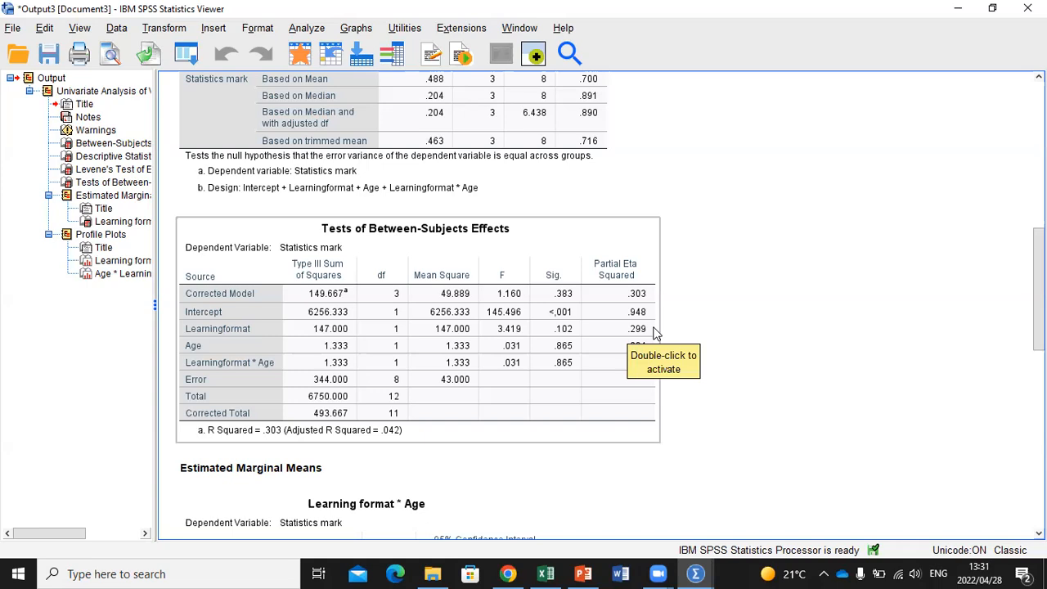
pyautogui.click(723, 412)
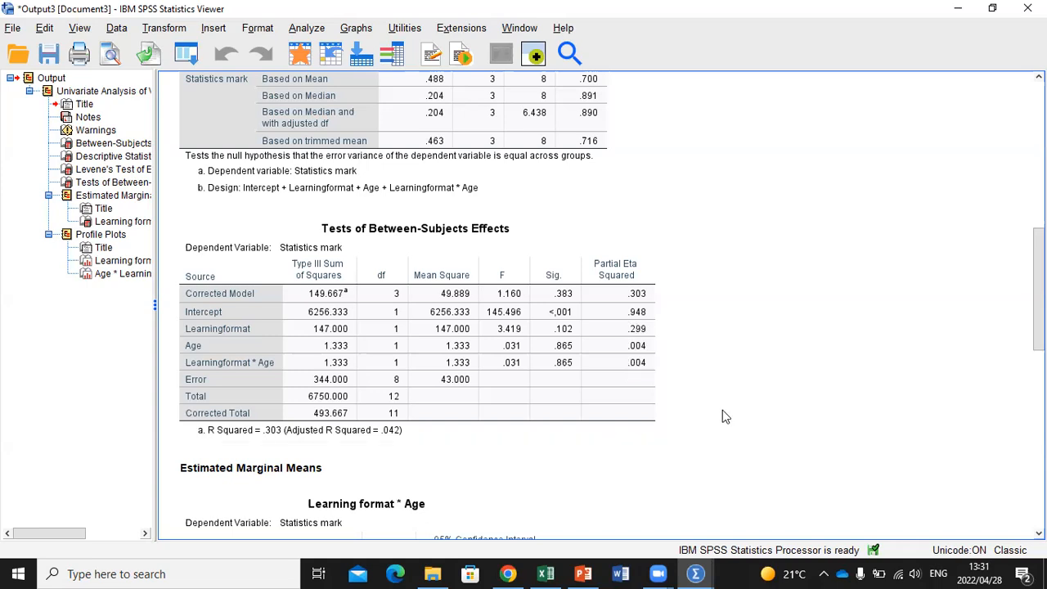
pyautogui.click(639, 352)
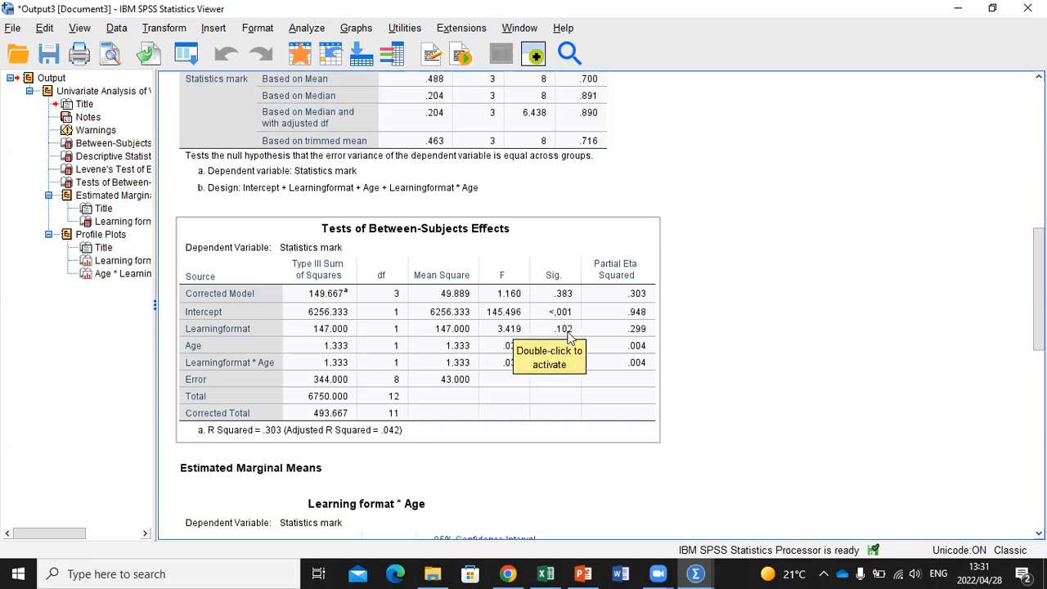
pyautogui.click(544, 574)
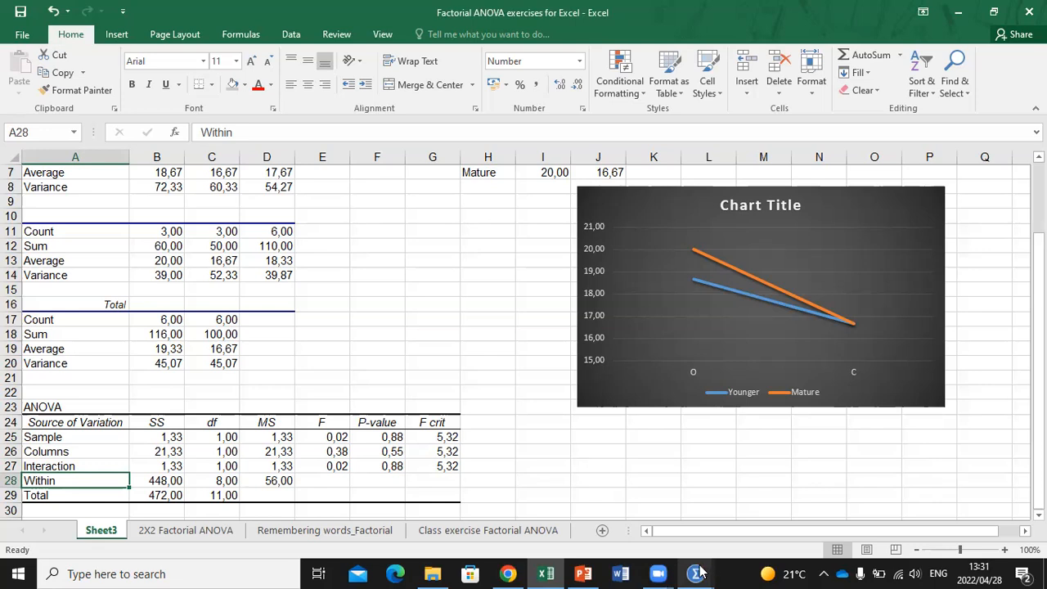
pyautogui.moveTo(699, 573)
pyautogui.click(769, 523)
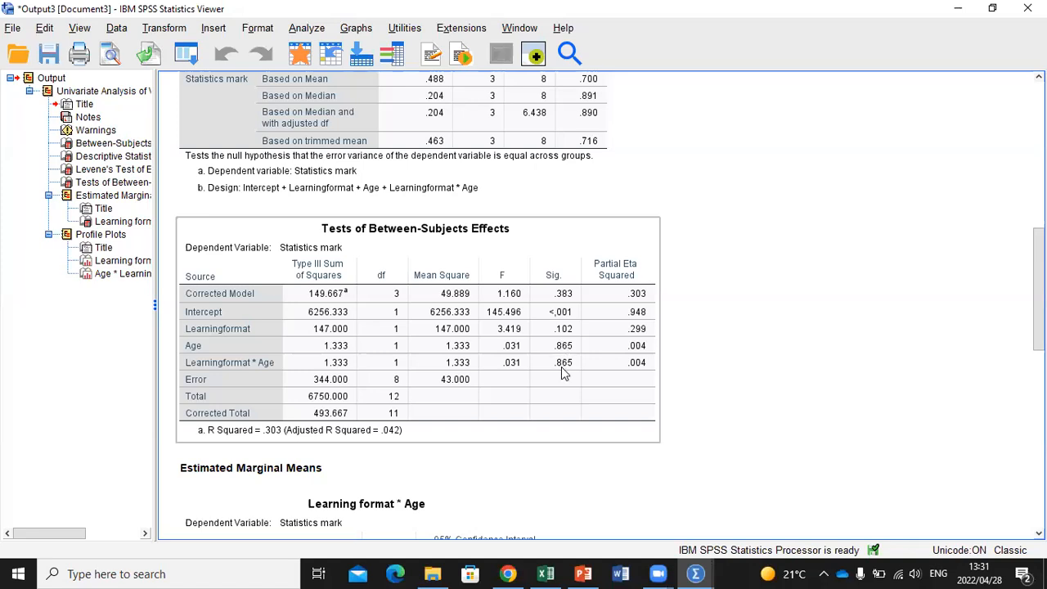
pyautogui.click(718, 341)
# Step: Review the Learning format * Age estimated marginal means and both profile plots in the SPSS output
pyautogui.scroll(-1, 719, 344)
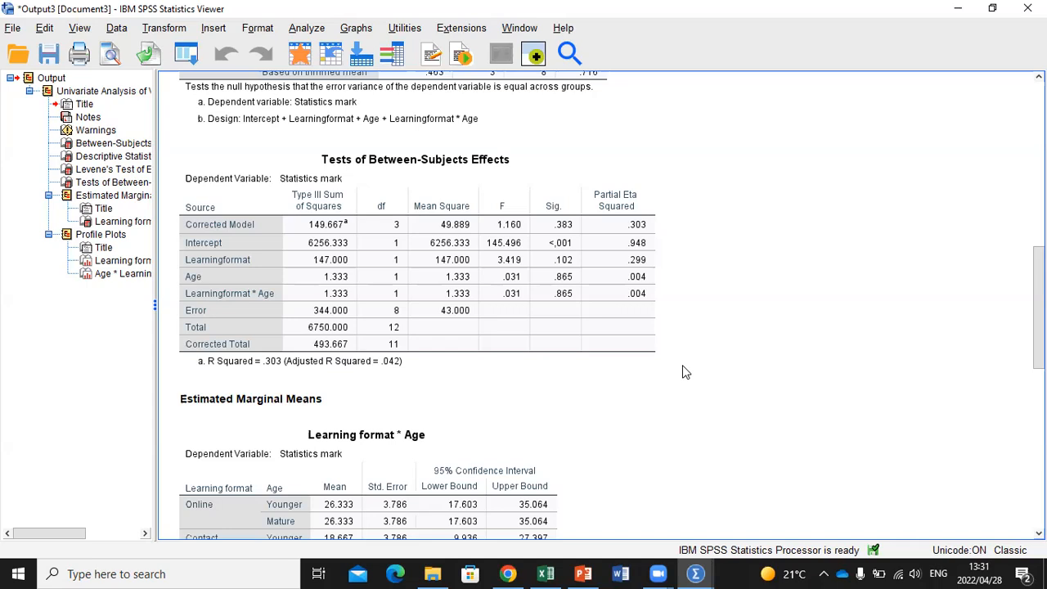
pyautogui.scroll(-3, 442, 307)
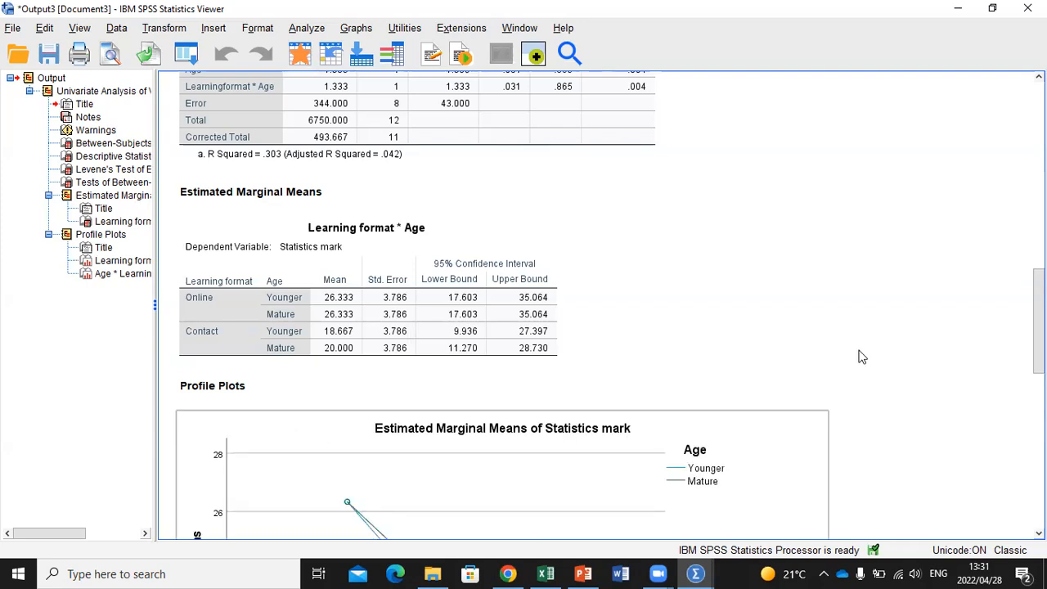
pyautogui.scroll(-1, 861, 356)
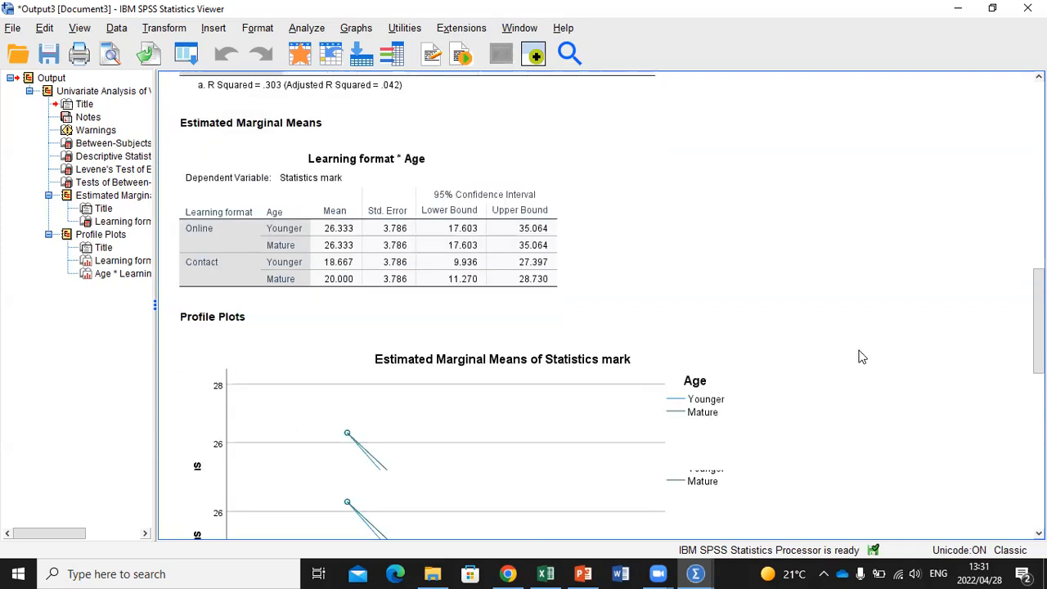
pyautogui.scroll(-6, 862, 356)
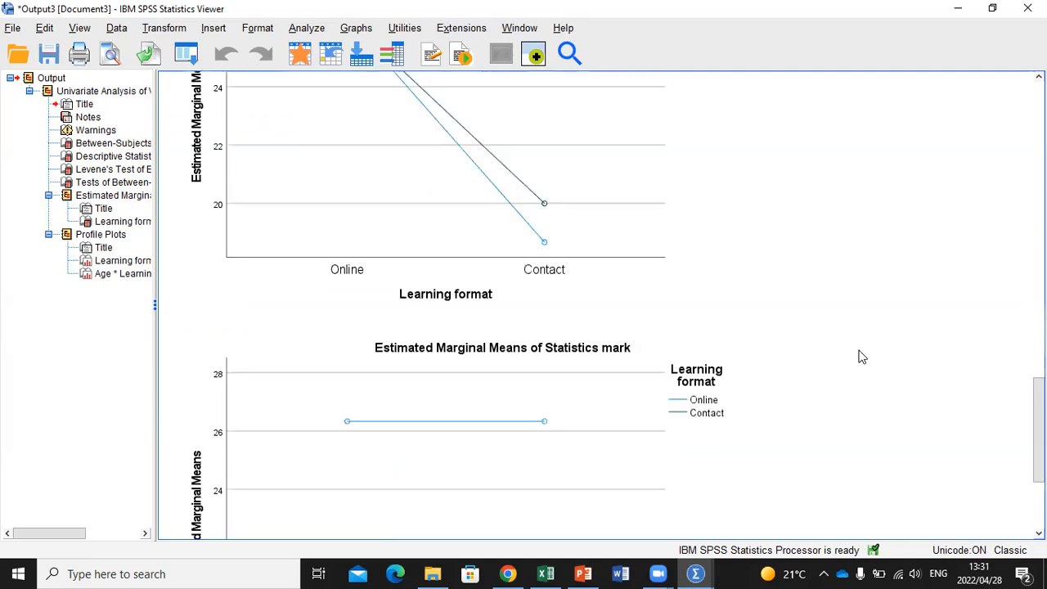
pyautogui.scroll(-1, 861, 356)
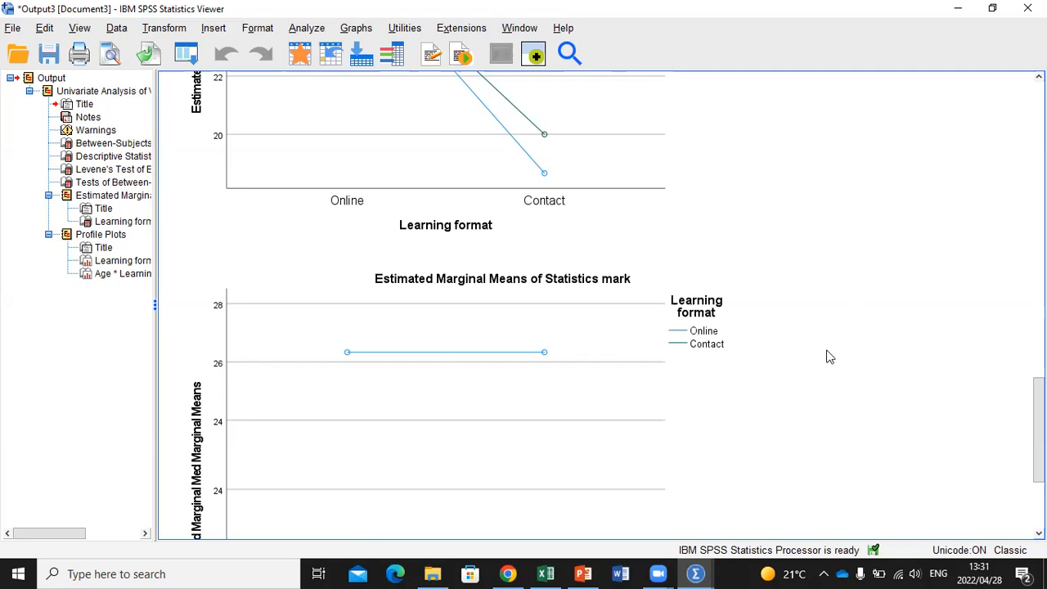
pyautogui.scroll(3, 826, 356)
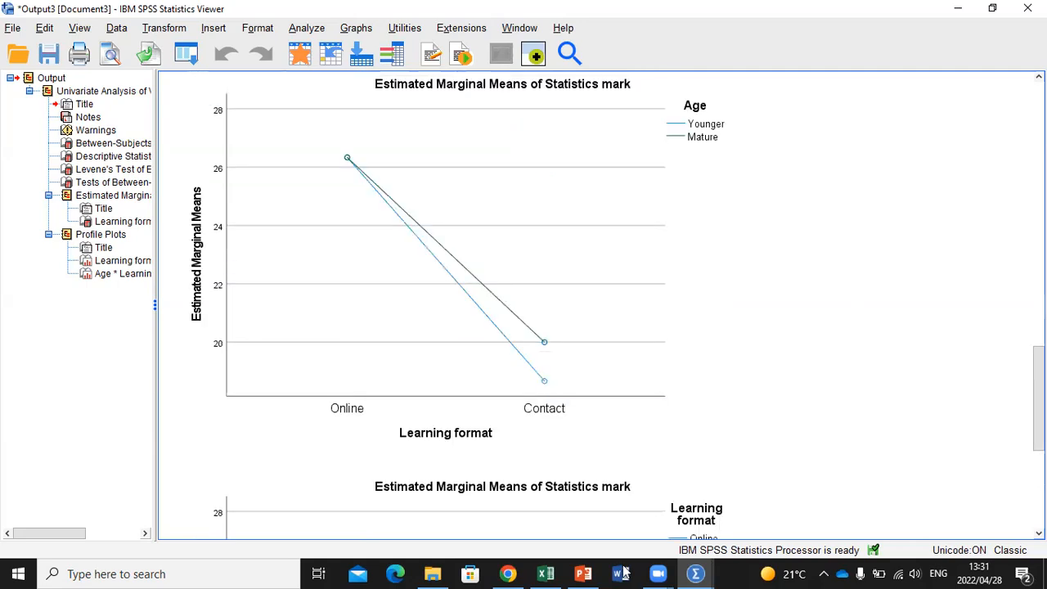
# Step: Switch to Excel and set the Younger group's contact (C) mean in the chart data to 32,00
pyautogui.click(546, 573)
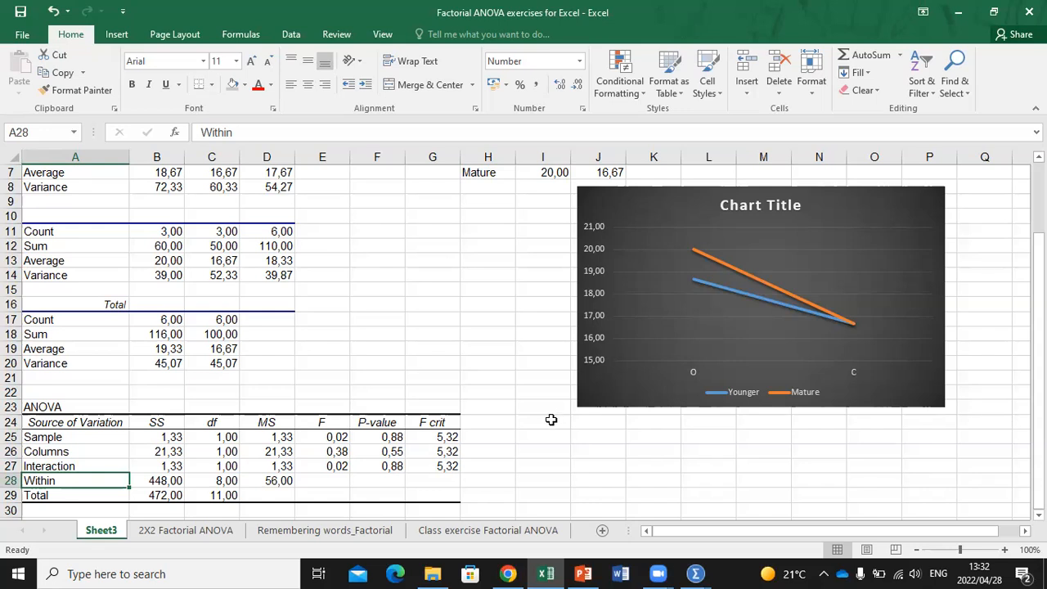
pyautogui.scroll(1, 510, 318)
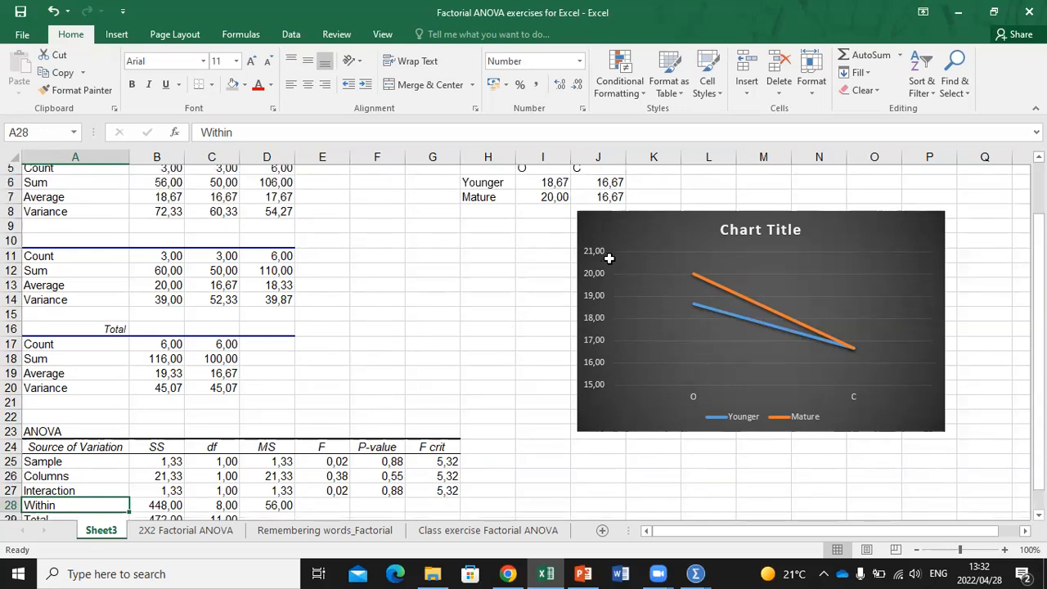
pyautogui.scroll(2, 610, 258)
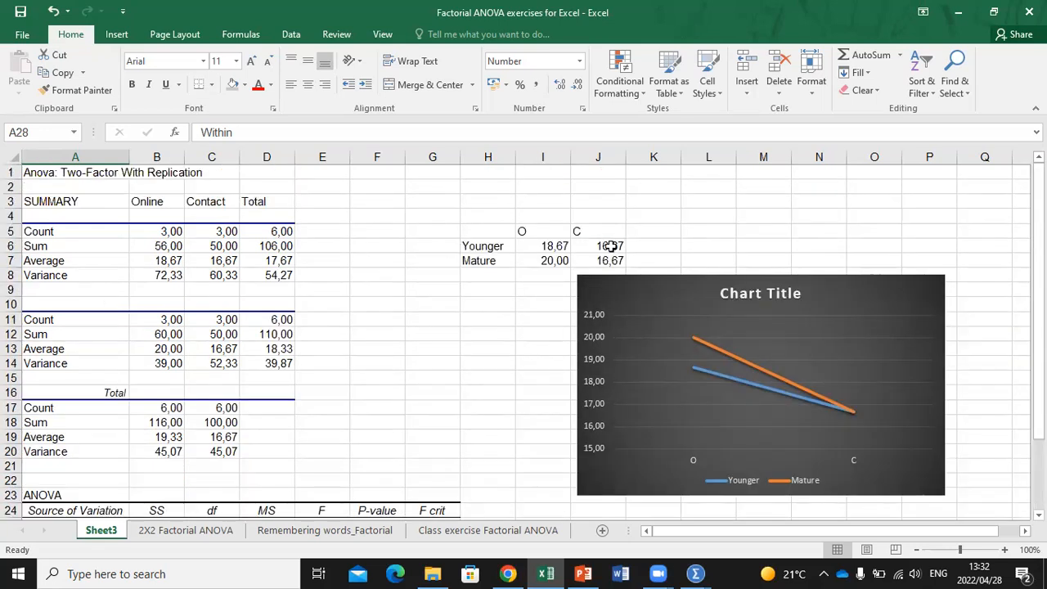
pyautogui.click(610, 245)
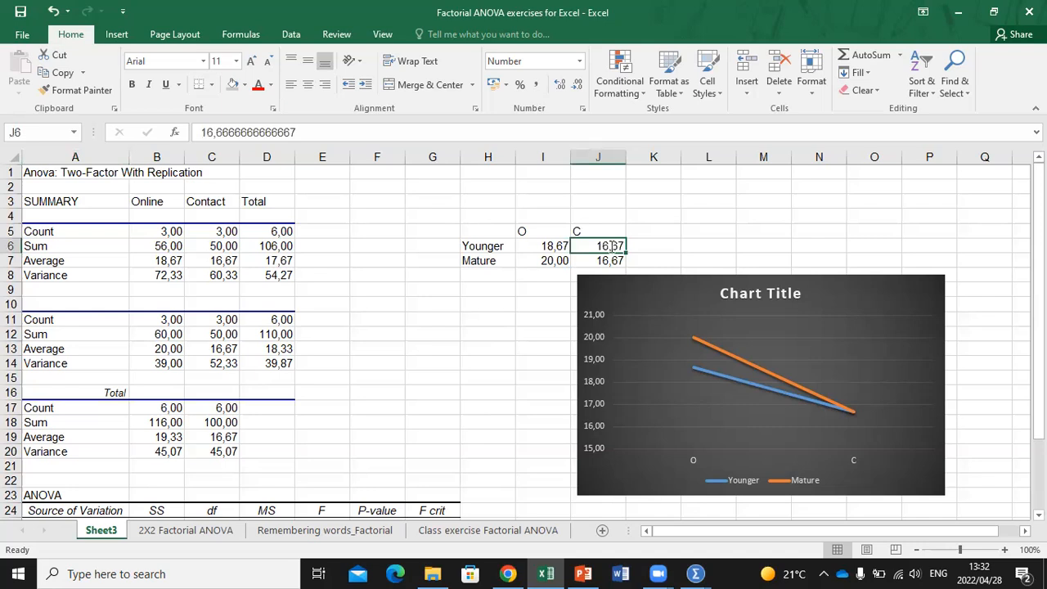
pyautogui.write('32,')
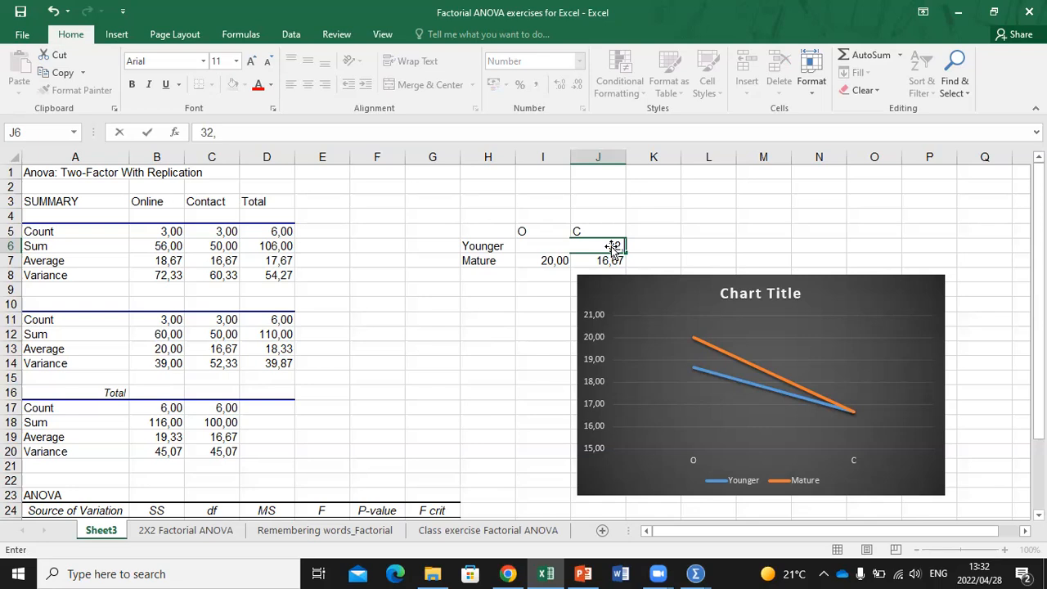
pyautogui.write('00')
pyautogui.press('Return')
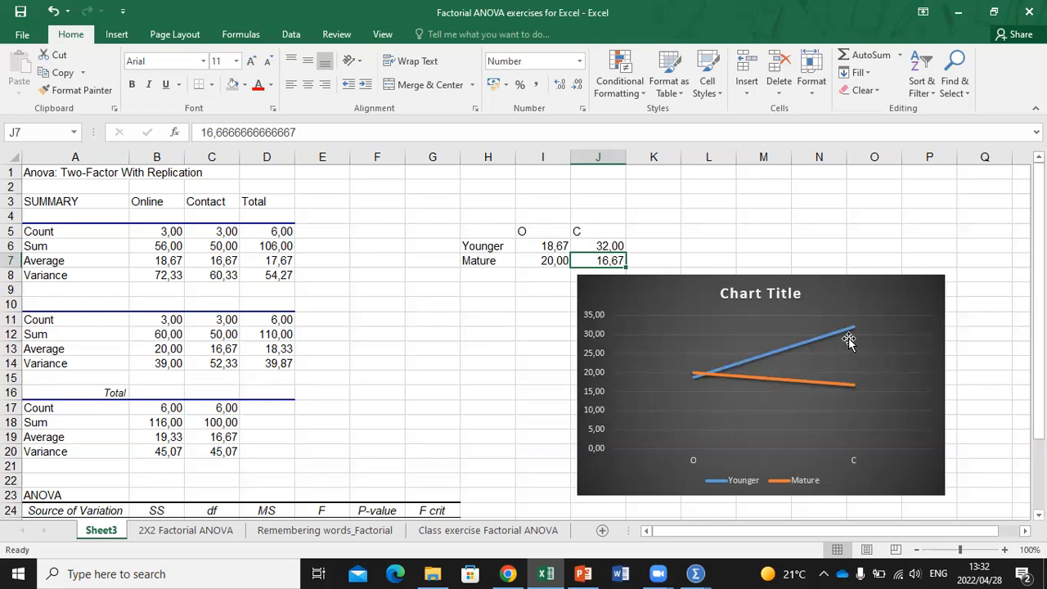
# Step: Try a value of 15 for the Mature group's online (O) mean in the chart data
pyautogui.click(548, 262)
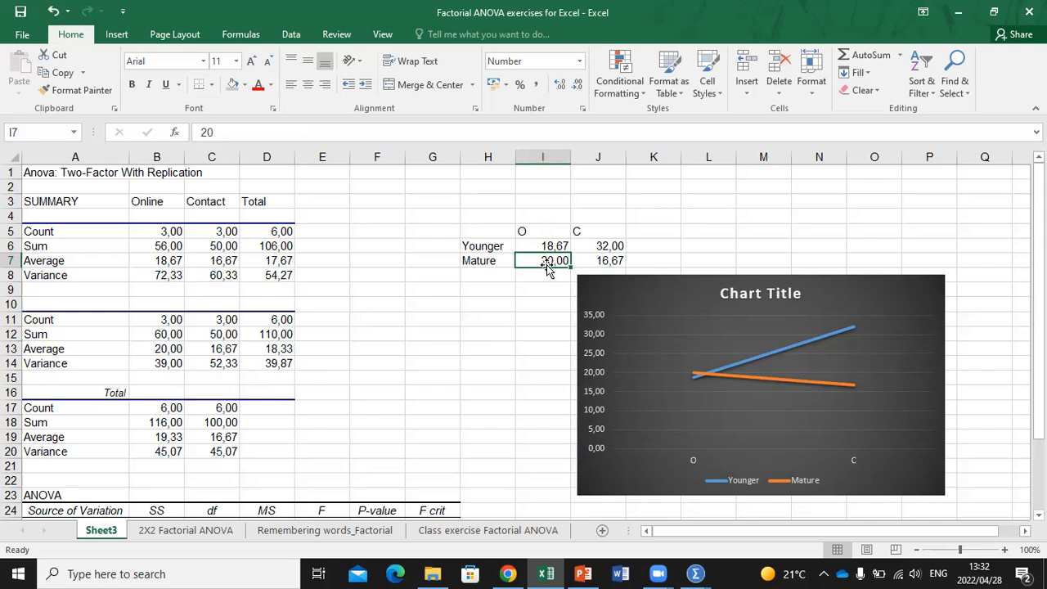
pyautogui.write('15')
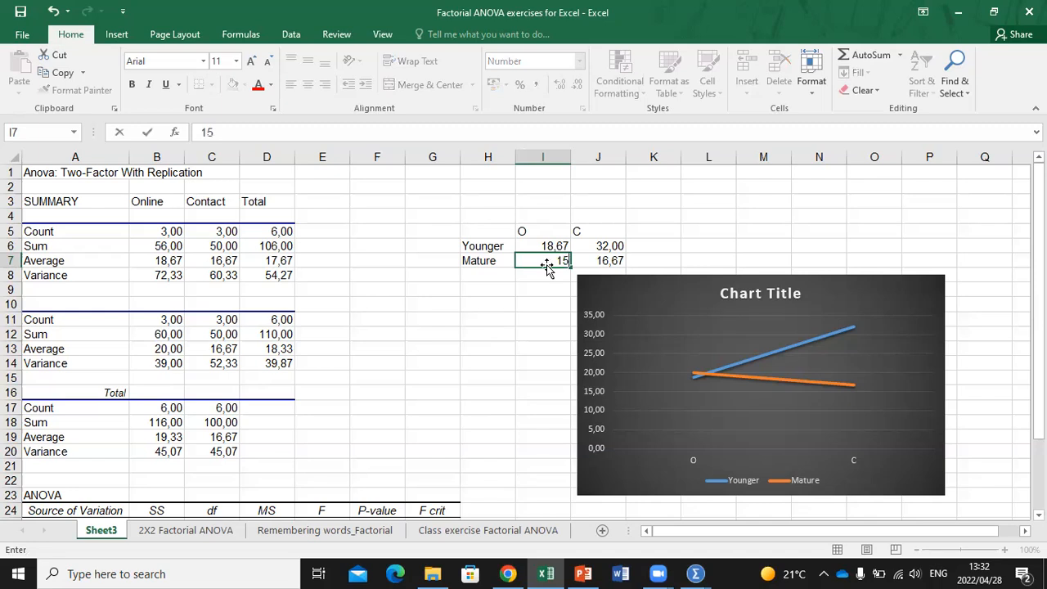
pyautogui.press('Return')
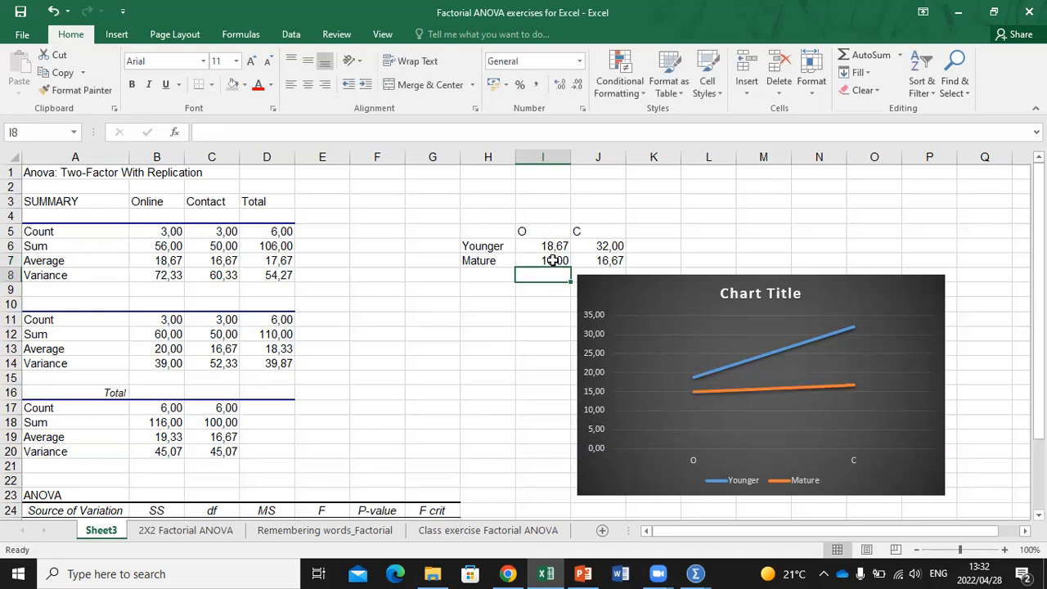
# Step: Set the Mature group's online (O) mean in the chart data to 21 and examine the updated line chart
pyautogui.click(553, 260)
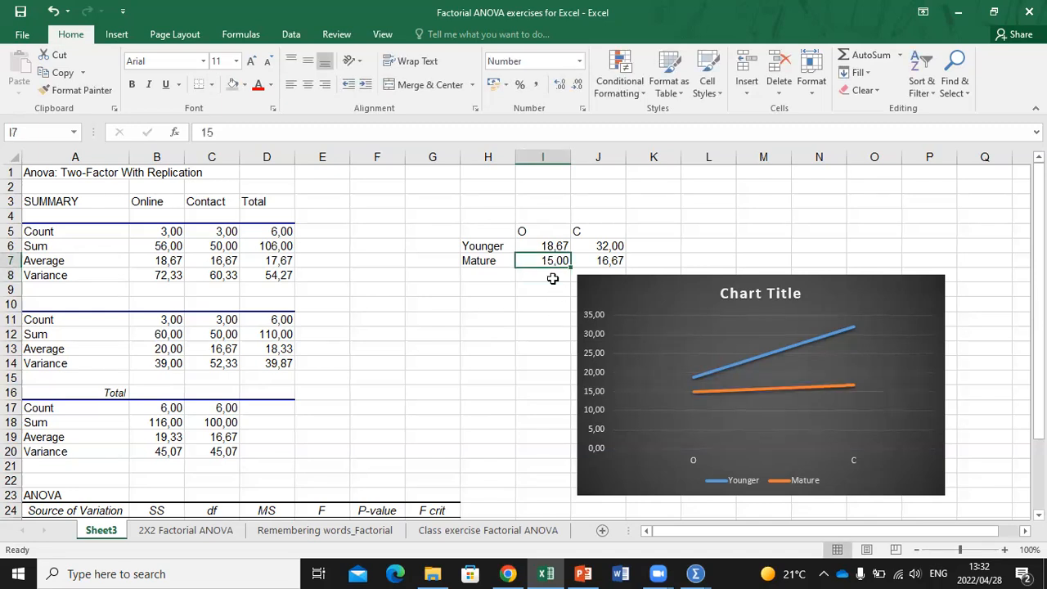
pyautogui.write('21')
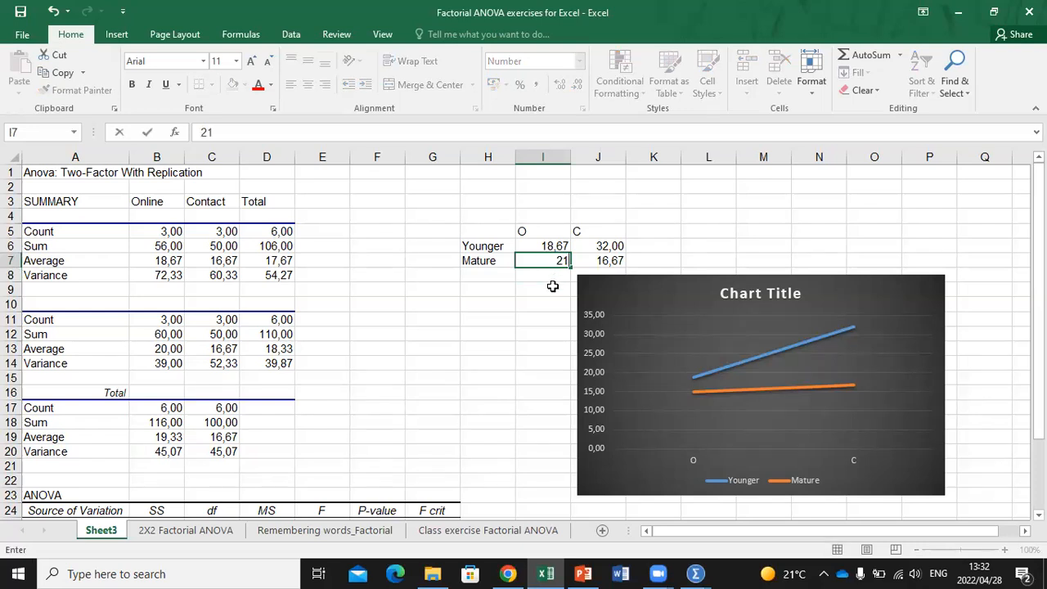
pyautogui.press('Return')
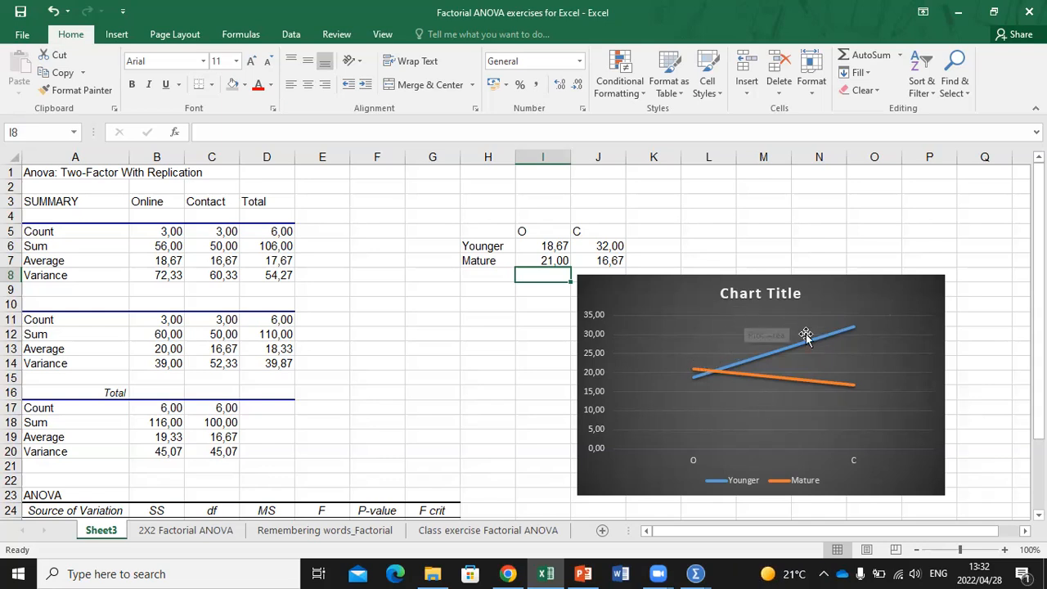
pyautogui.moveTo(751, 368)
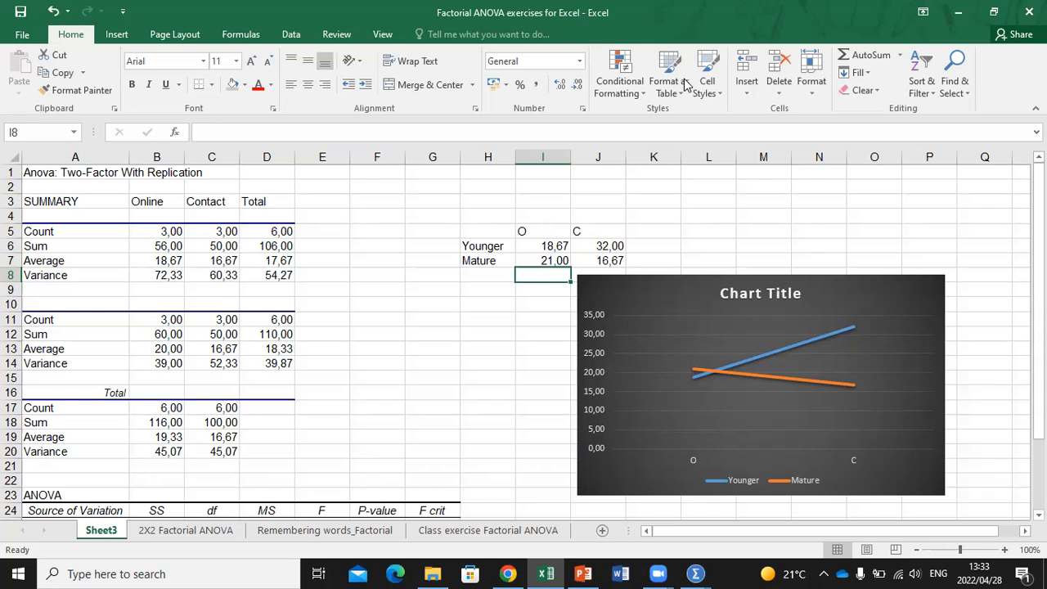
# Step: Switch to the SPSS output, view the copy options for the Levene's Test table, and open and close its pivot table editor
pyautogui.click(695, 572)
pyautogui.click(781, 501)
pyautogui.scroll(5, 708, 317)
pyautogui.scroll(6, 709, 318)
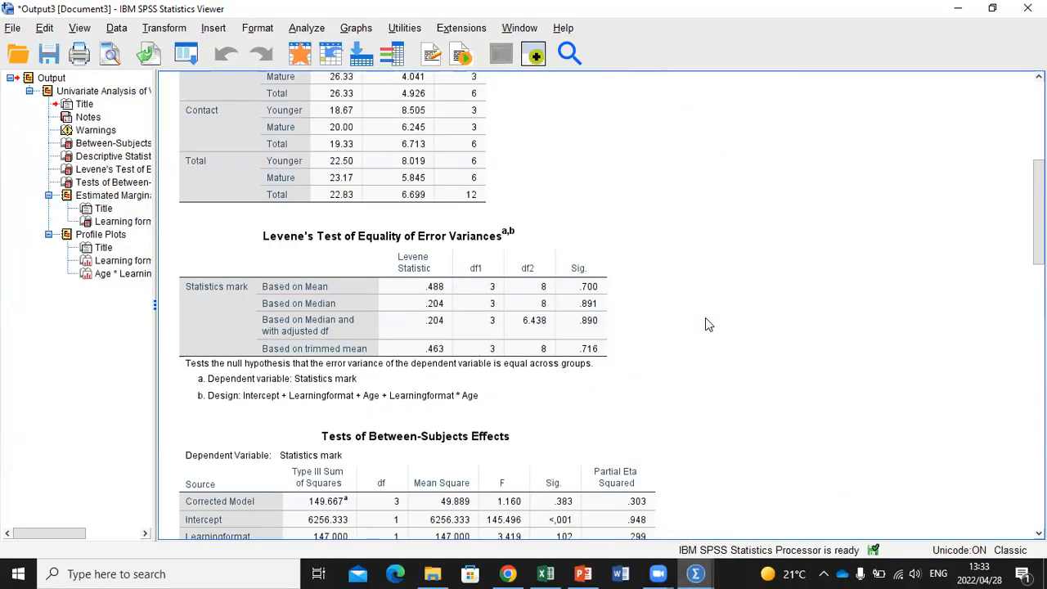
pyautogui.click(569, 244)
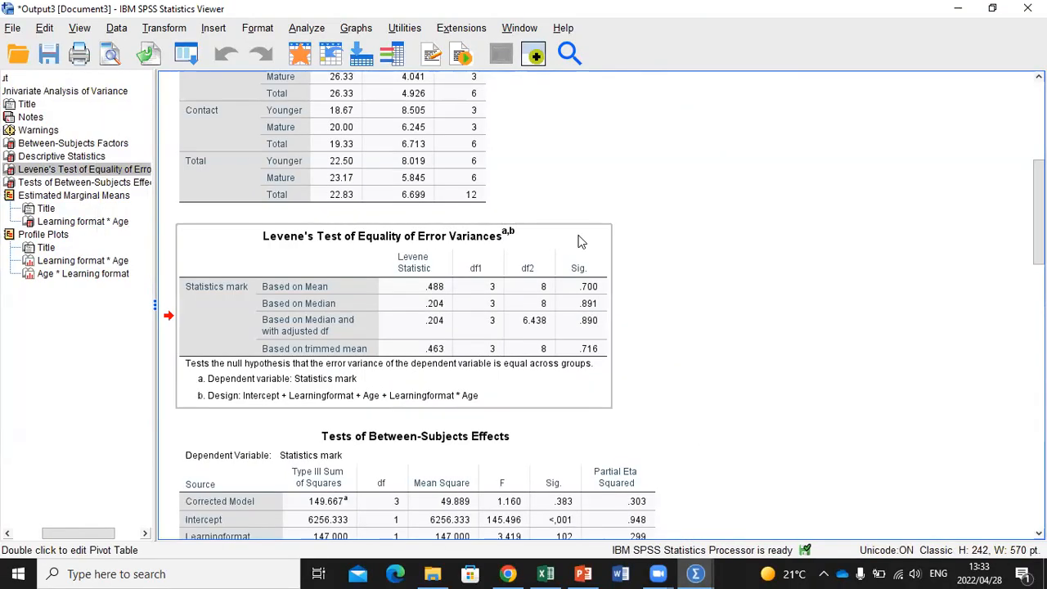
pyautogui.rightClick(577, 240)
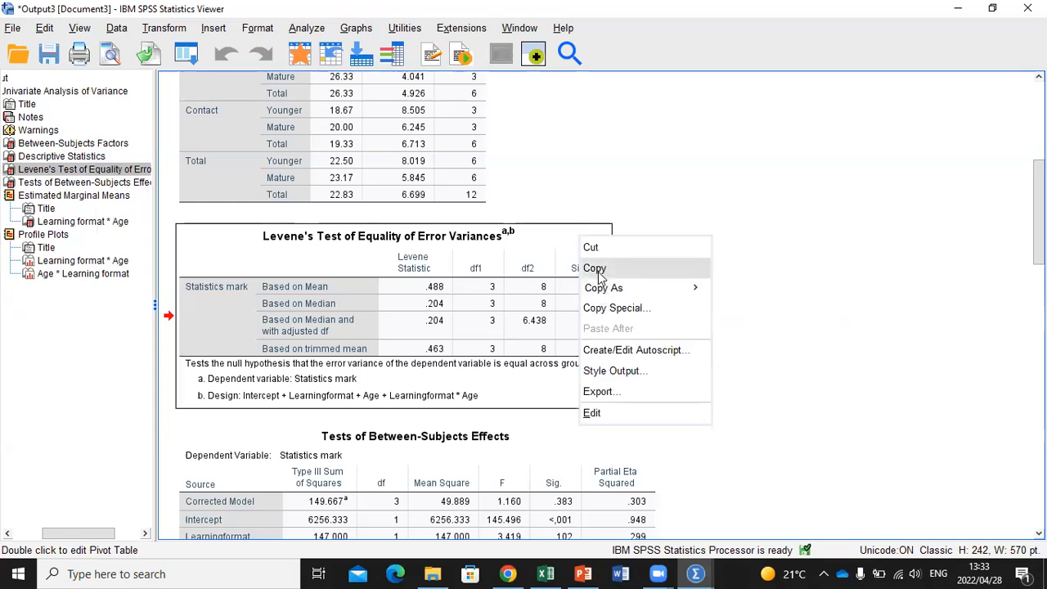
pyautogui.doubleClick(544, 244)
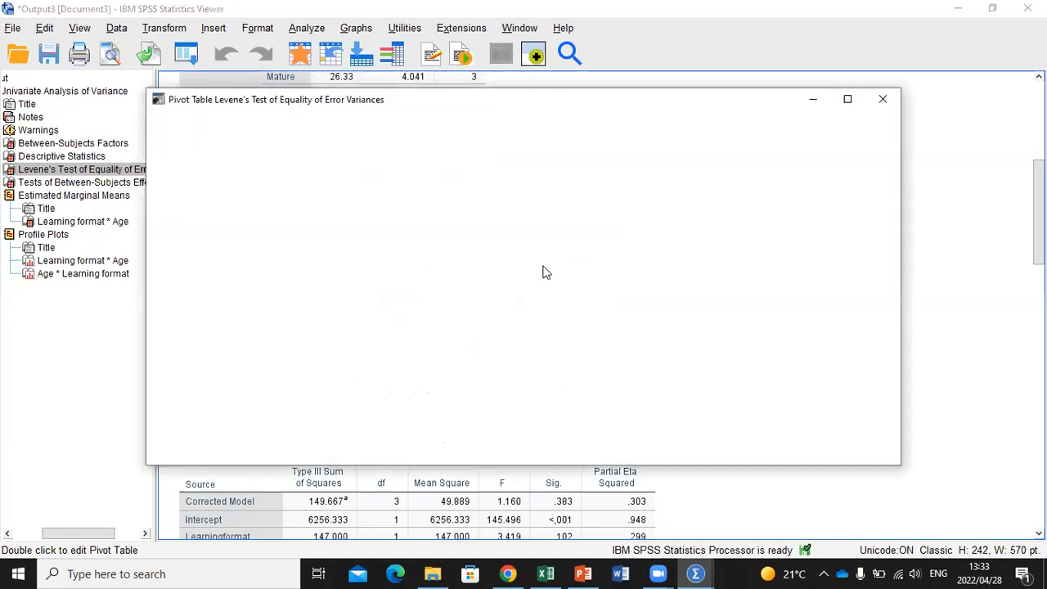
pyautogui.click(884, 101)
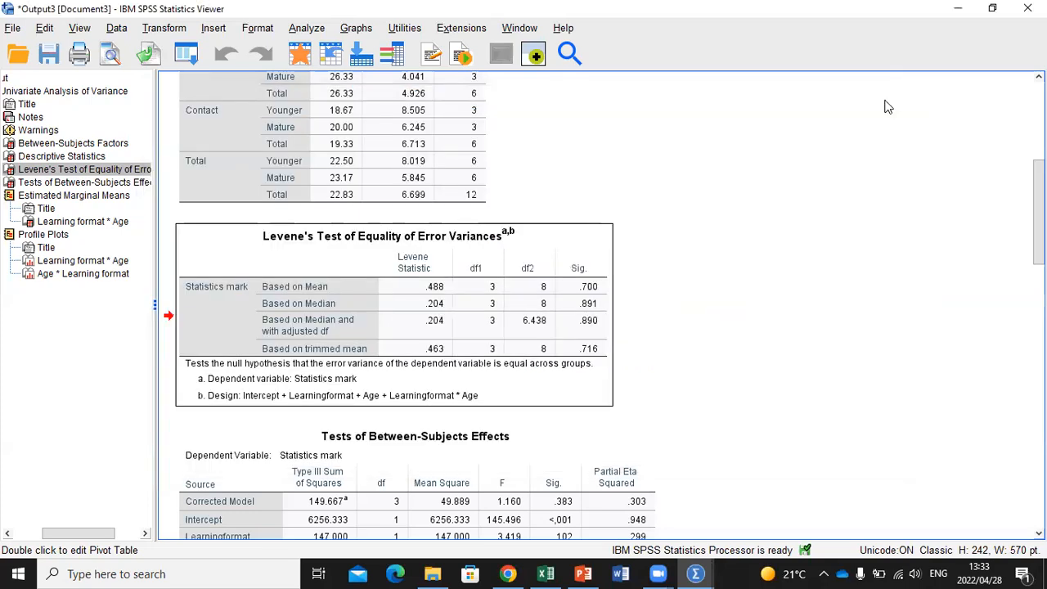